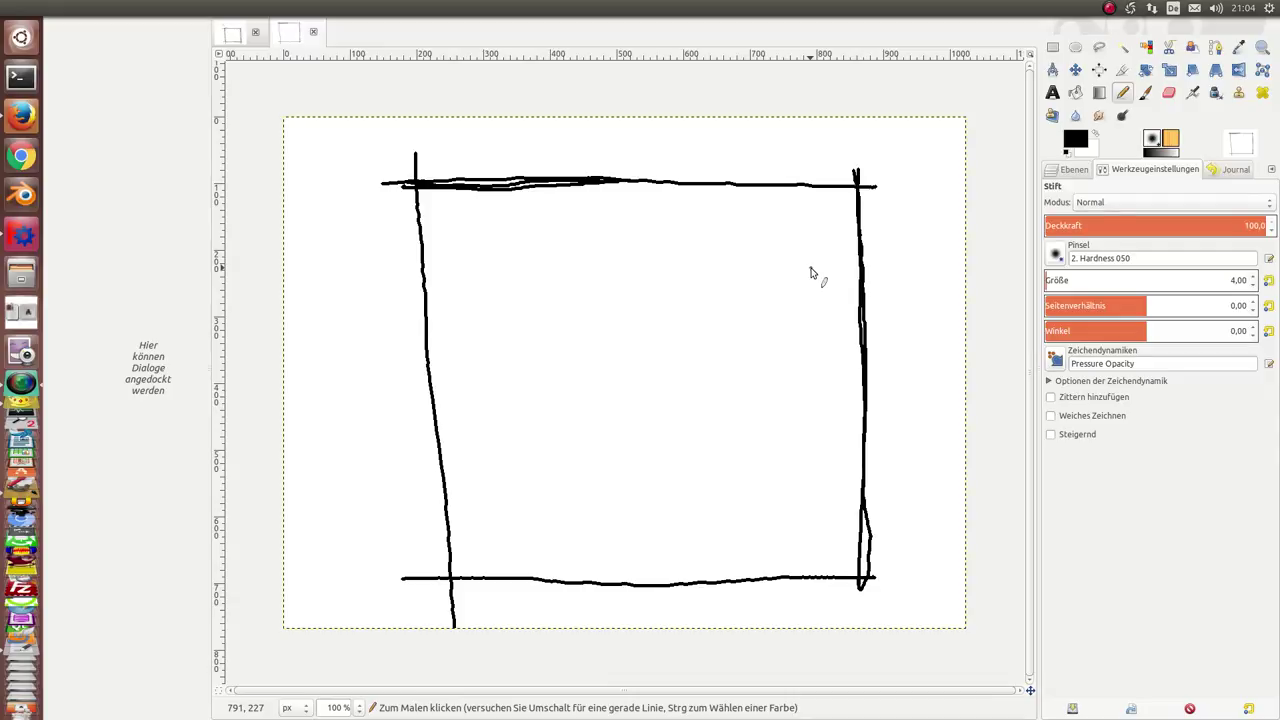
Undo the stray pencil dot and switch to gedit showing example_skeleton.py
left_click(883, 298)
key("ctrl+z")
key("alt+Tab")
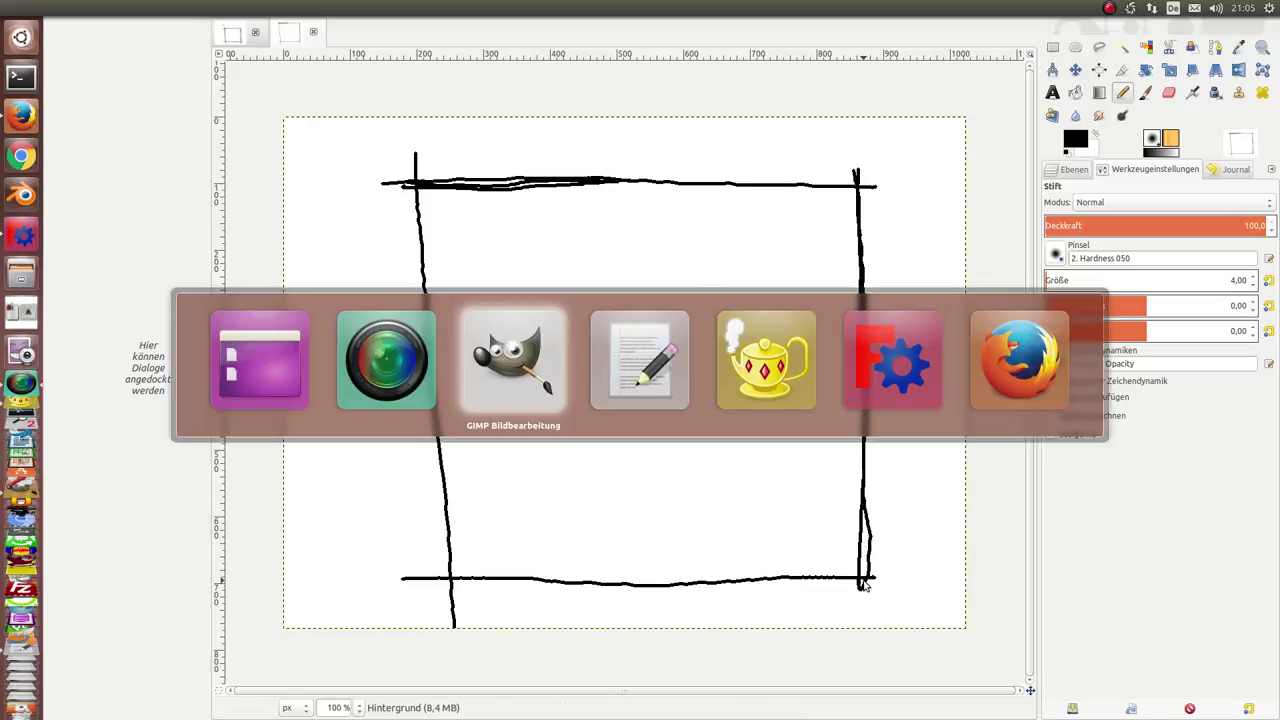
key("alt+Tab")
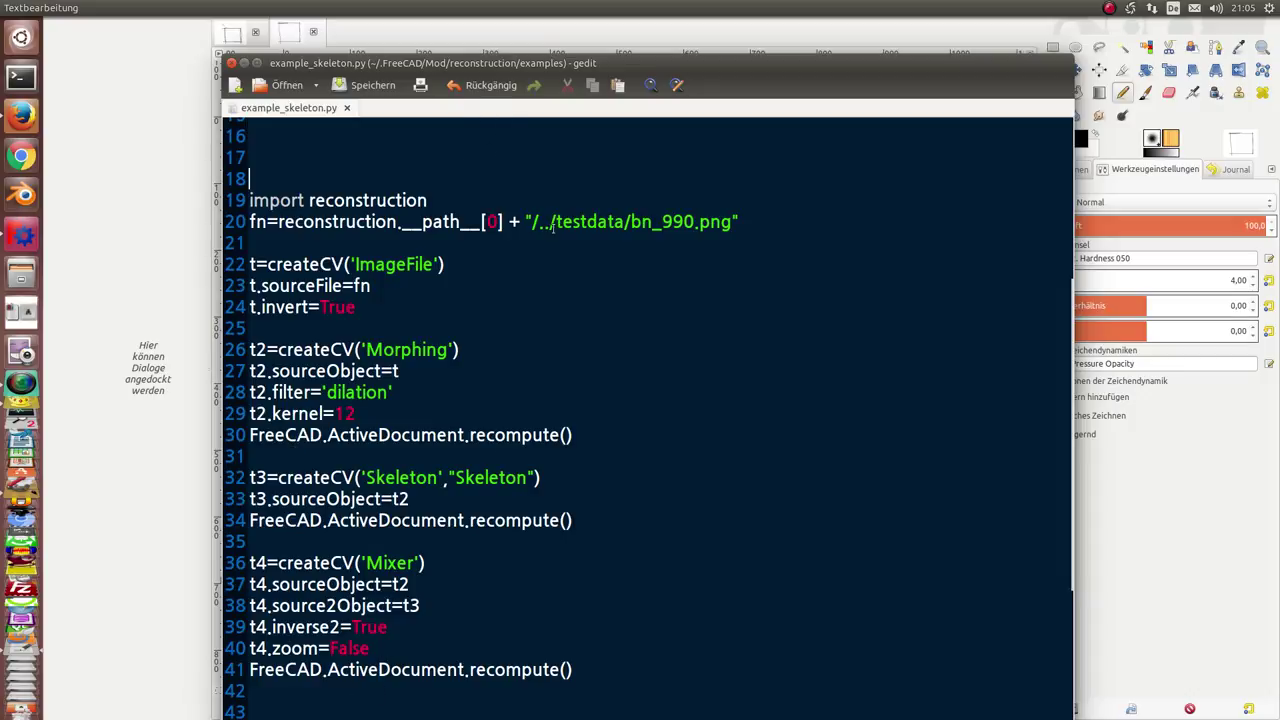
Select the entire example_skeleton.py script and return to FreeCAD
key("ctrl+a")
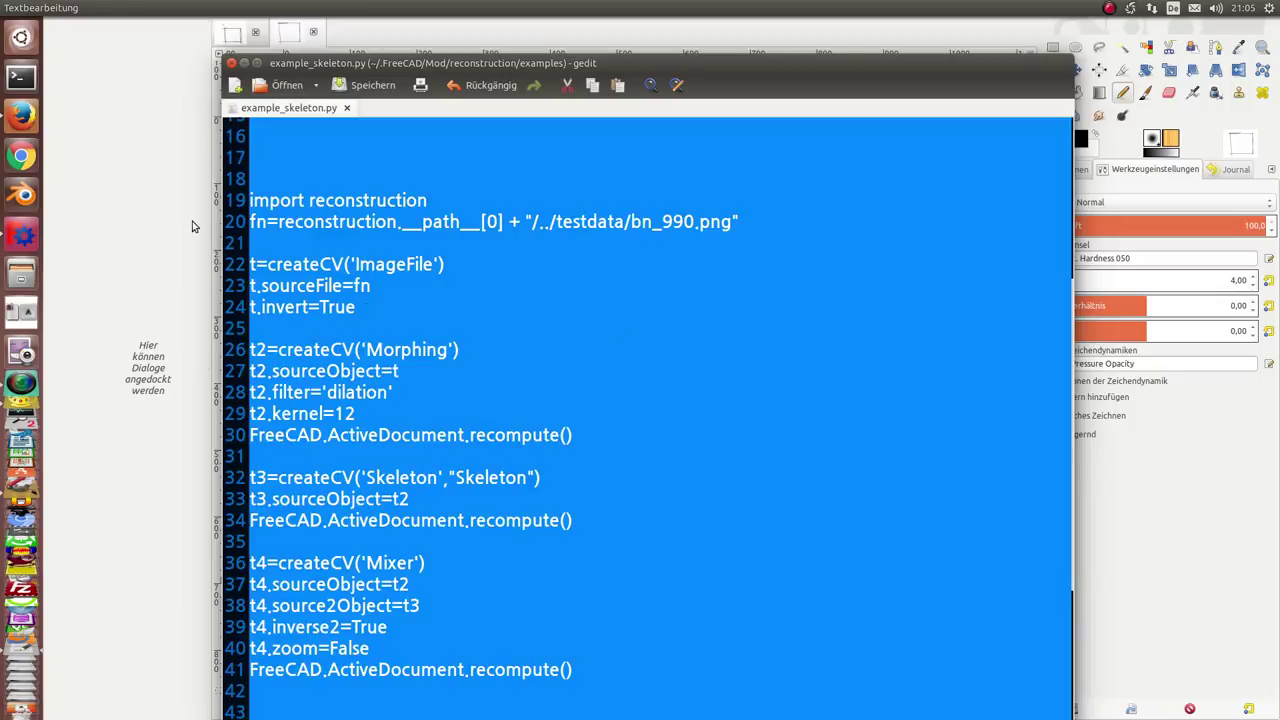
key("alt+Tab")
key("alt+Tab")
key("alt+Tab")
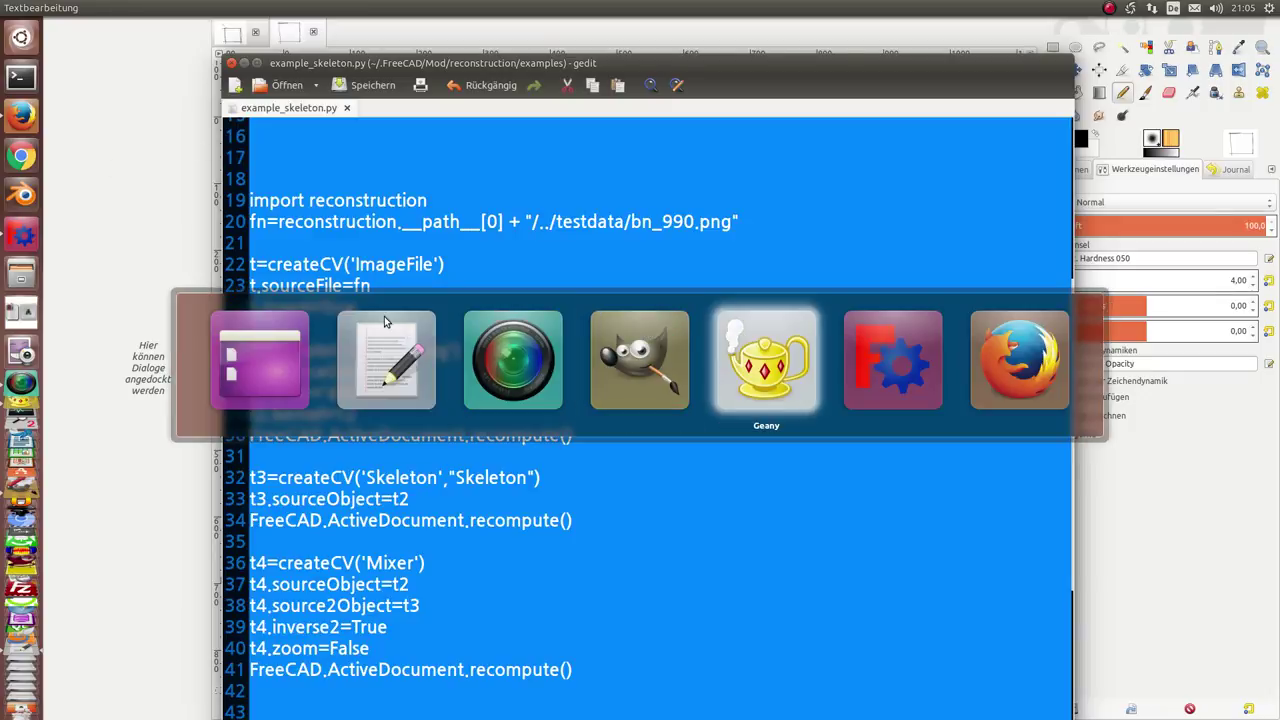
key("alt+Tab")
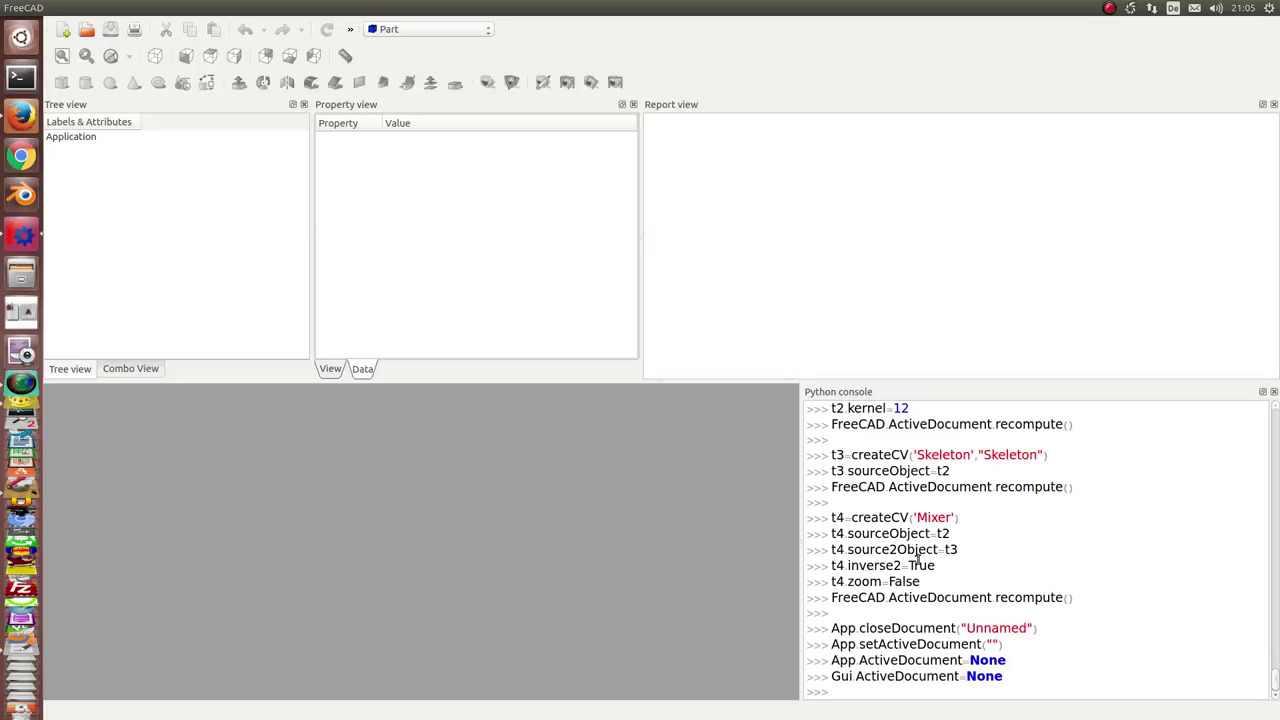
Clear the Python console and run the pasted script to create My_ImageFile, My_Morphing, Skeleton and My_Mixer
right_click(906, 564)
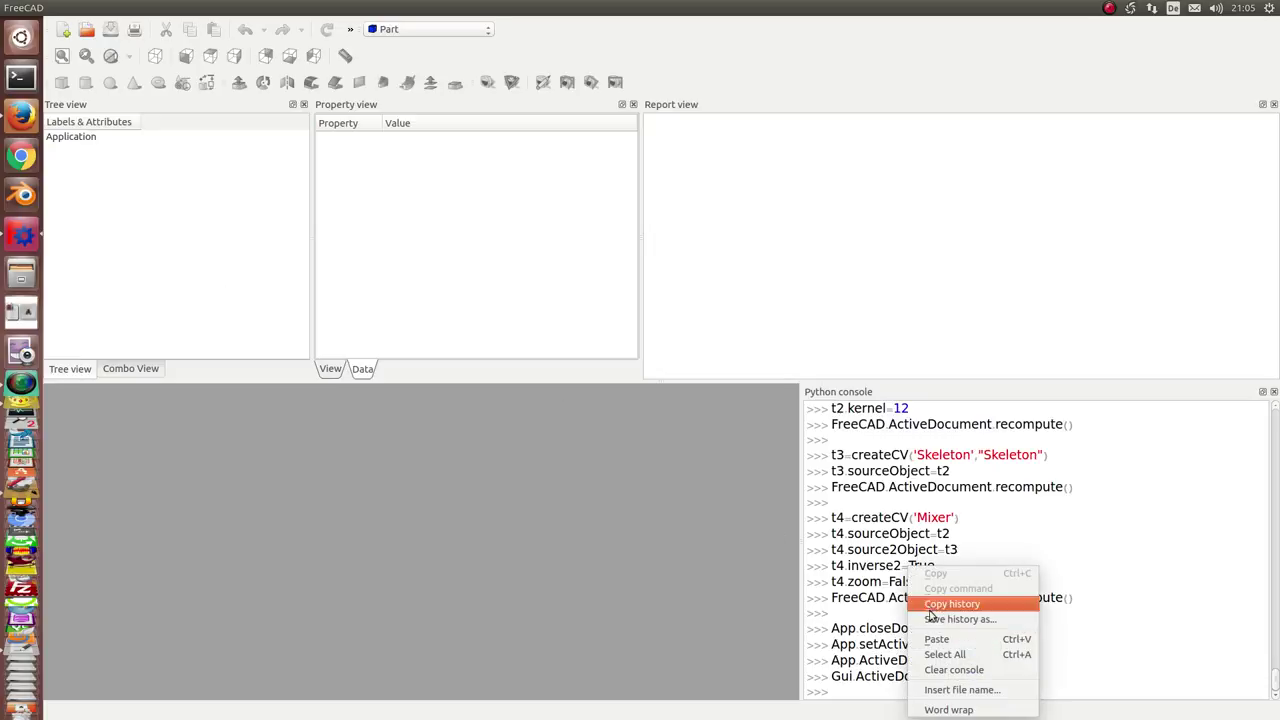
left_click(940, 670)
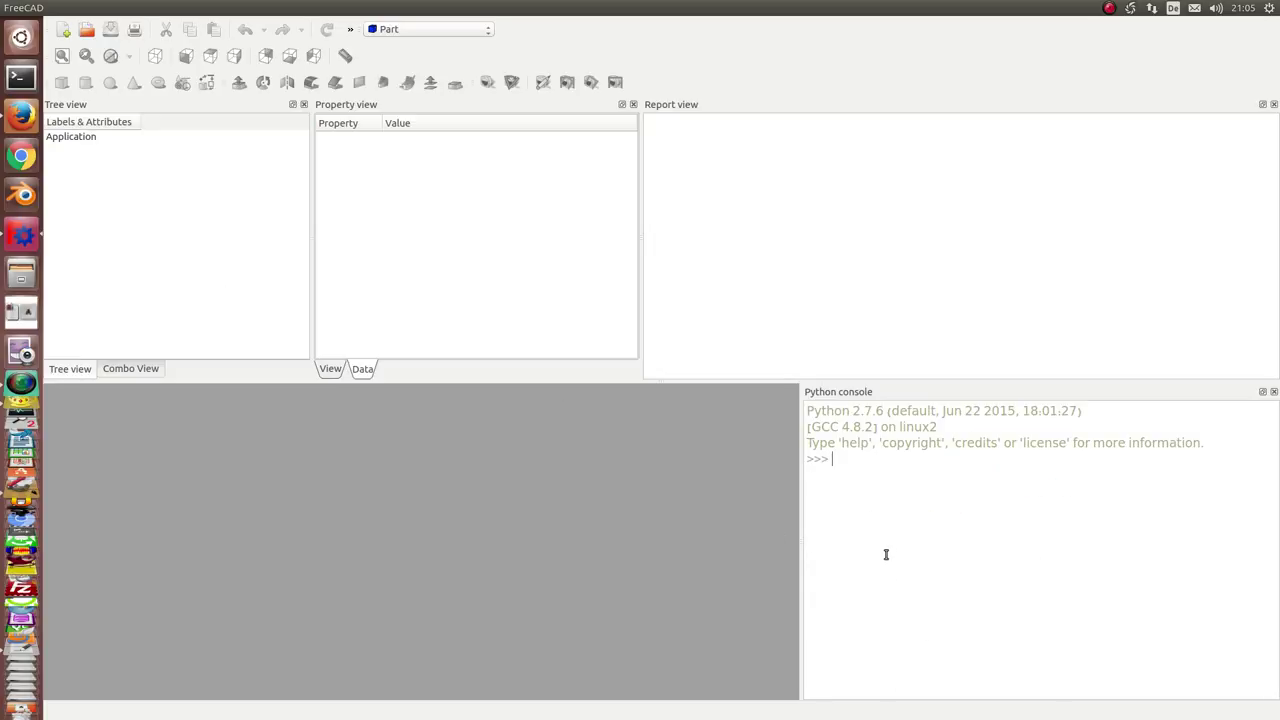
key("ctrl+v")
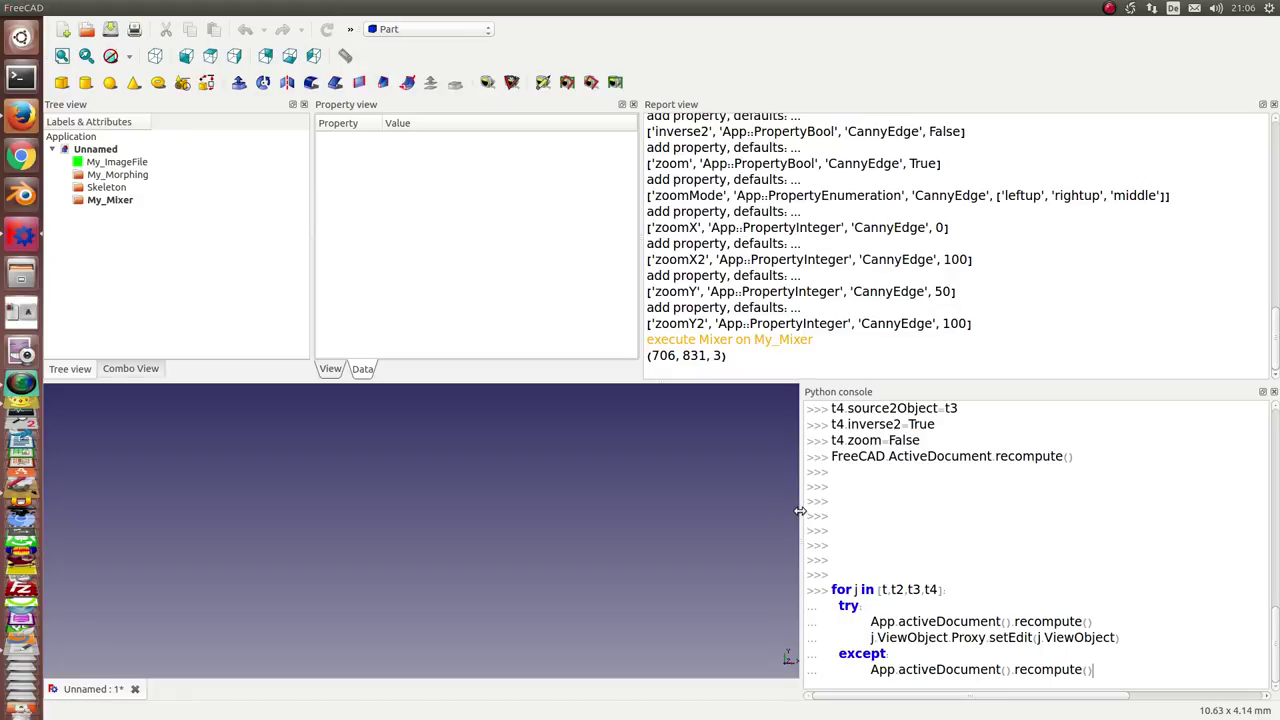
Open the My_ImageFile preview, enlarge it and update it to show the white-on-dark rectangle
left_click(108, 166)
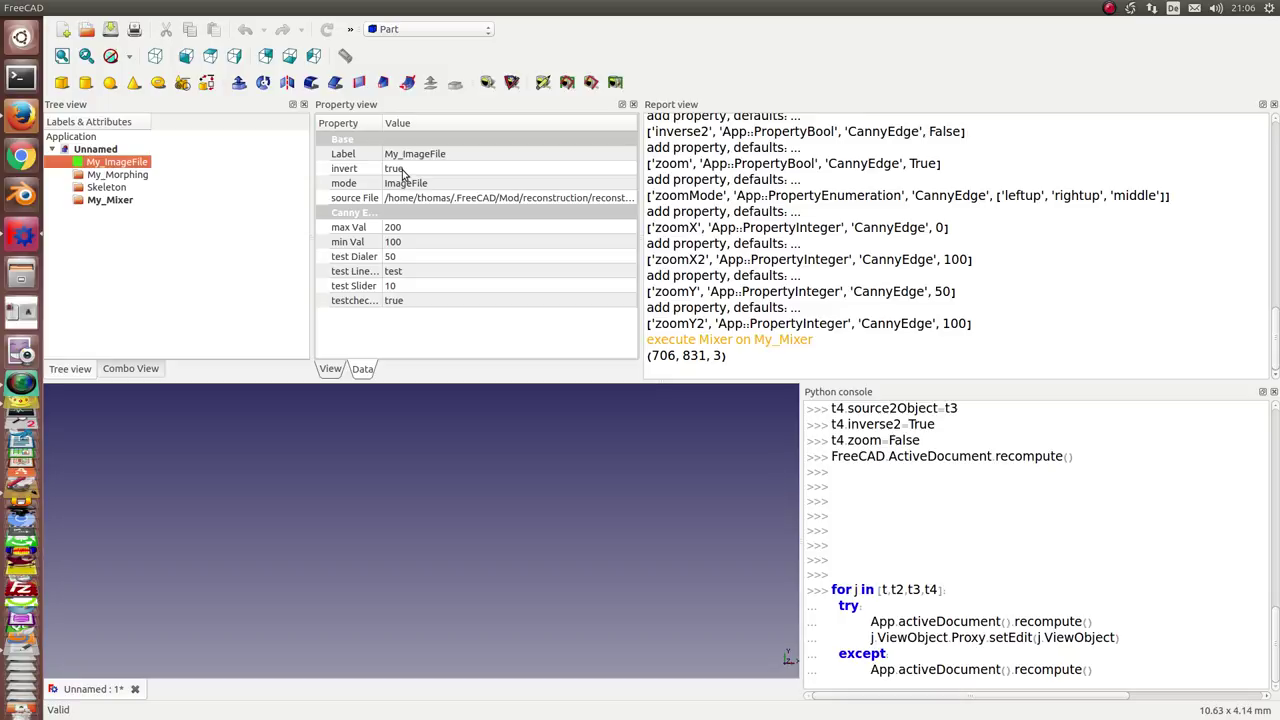
double_click(112, 166)
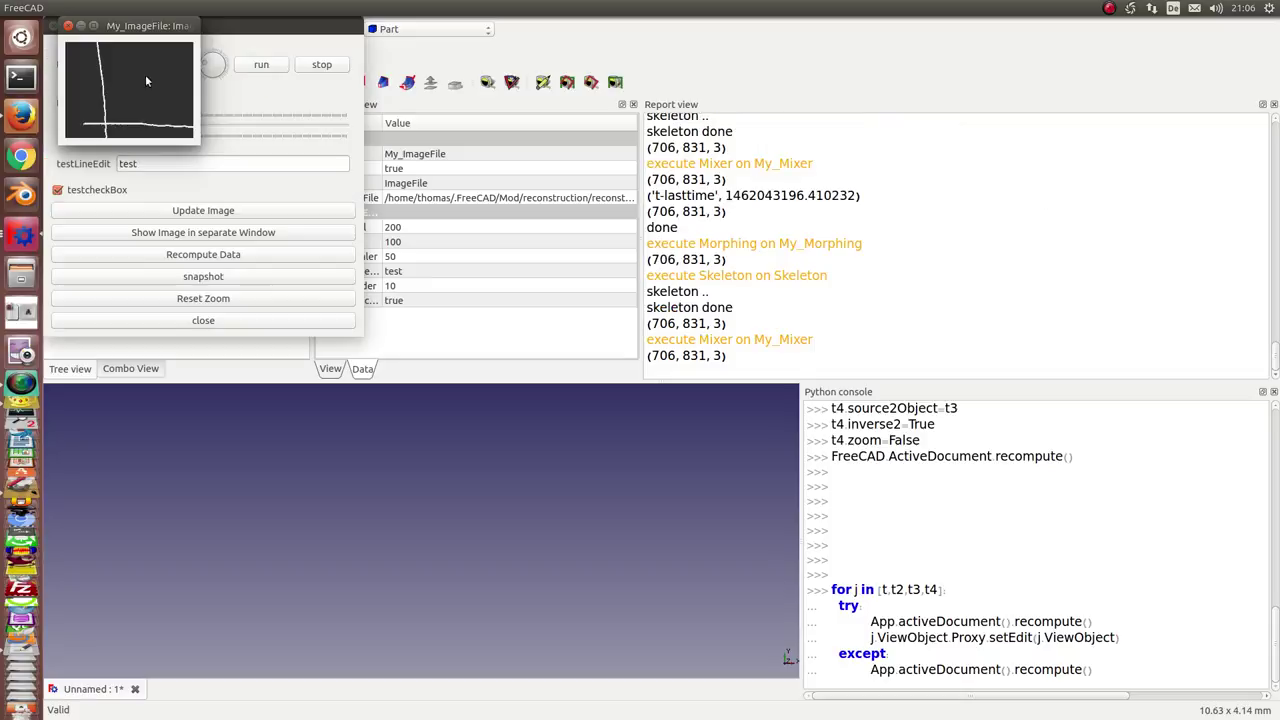
left_click_drag(148, 29, 523, 29)
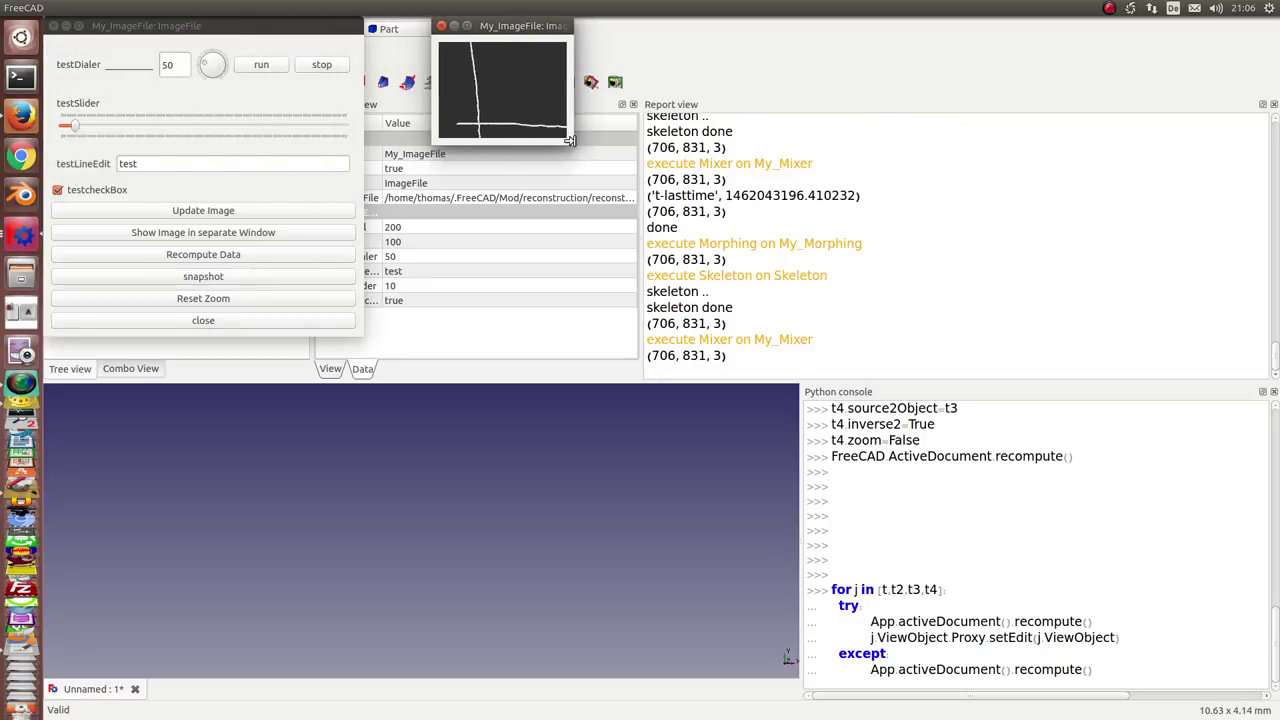
left_click_drag(569, 143, 1012, 342)
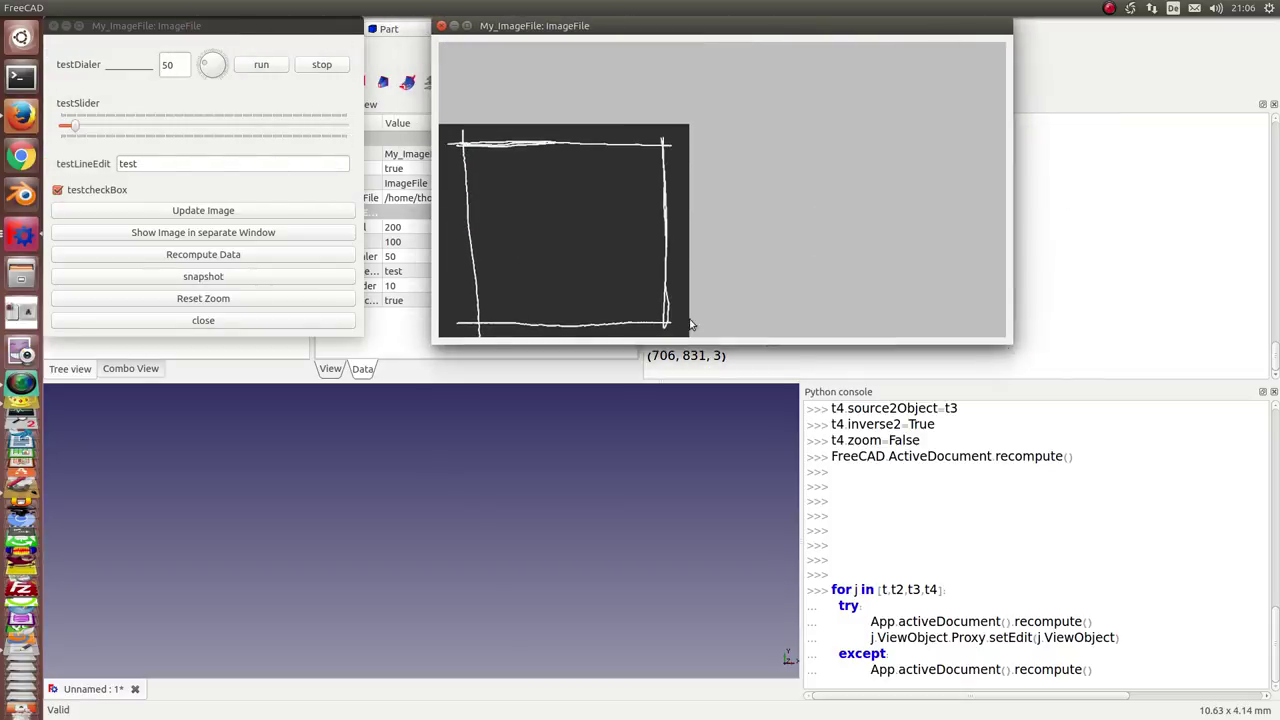
left_click(146, 212)
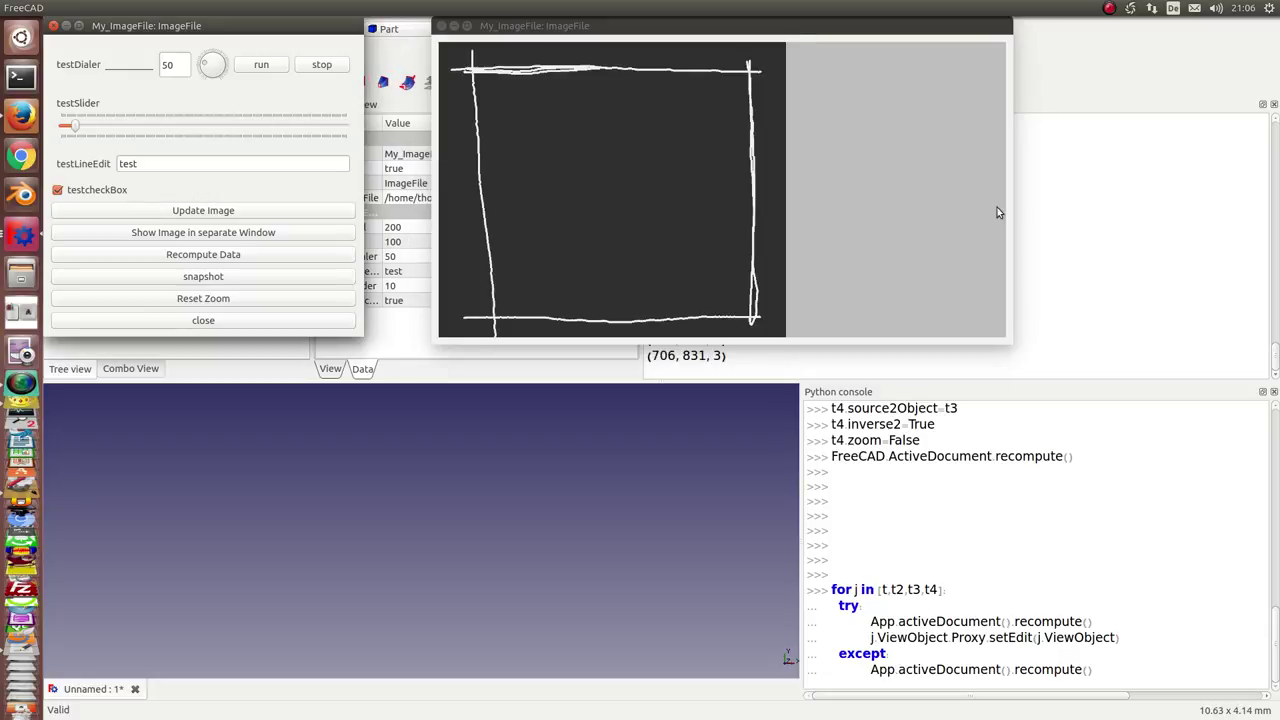
left_click_drag(1010, 194, 812, 194)
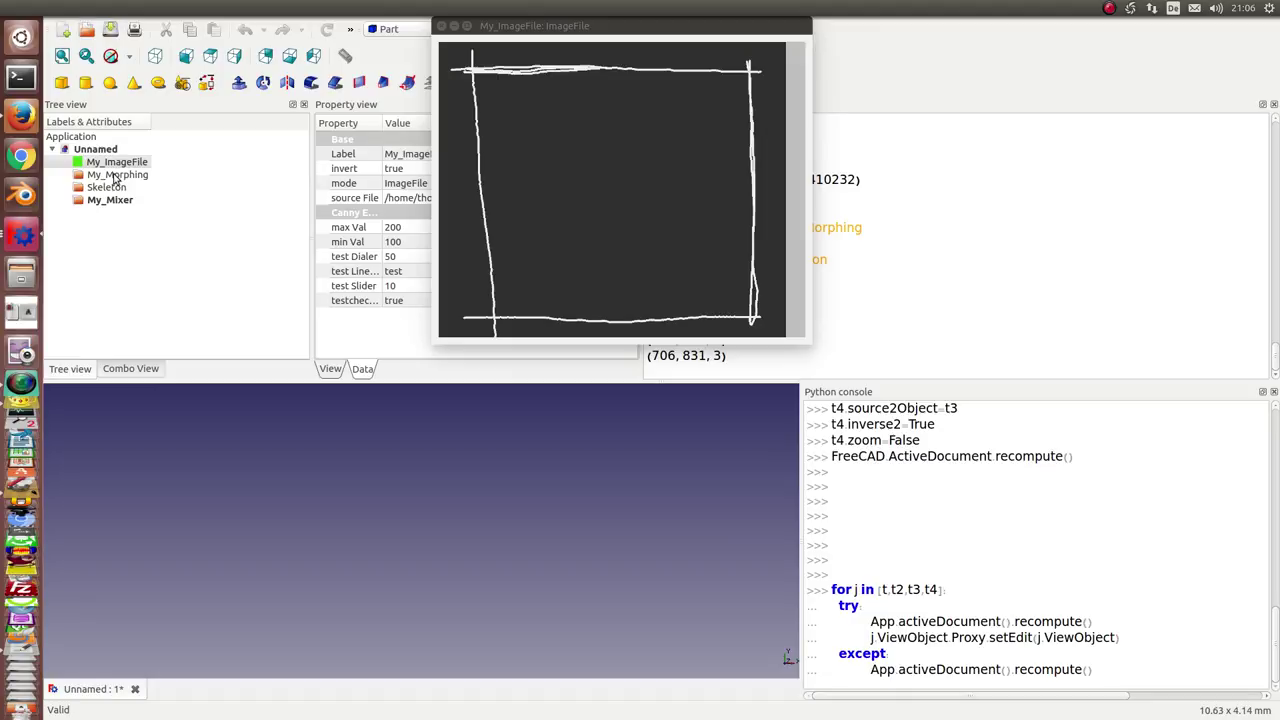
Open and enlarge the My_Morphing kernel-12 preview, placing it beside the My_ImageFile preview
double_click(115, 175)
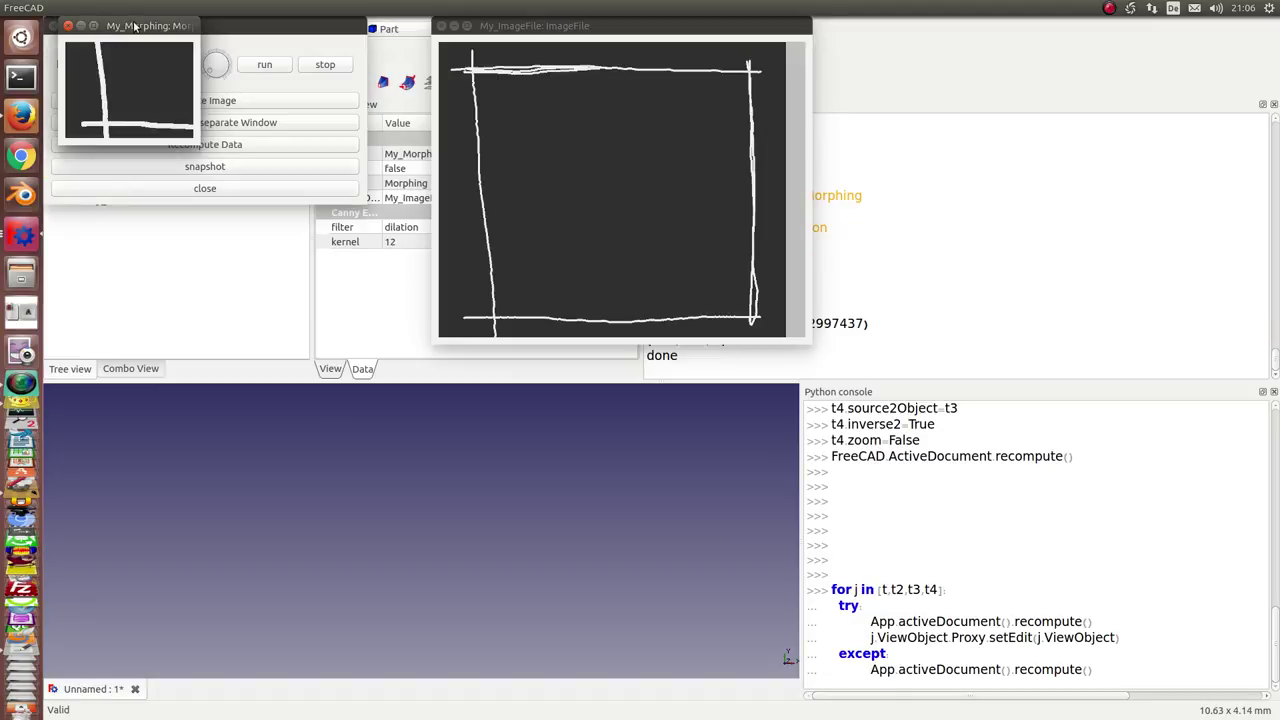
left_click_drag(135, 26, 146, 224)
mouse_move(212, 342)
left_mouse_down()
mouse_move(341, 451)
mouse_move(499, 535)
left_mouse_up()
mouse_move(226, 27)
left_mouse_down()
mouse_move(826, 131)
mouse_move(1083, 145)
left_mouse_up()
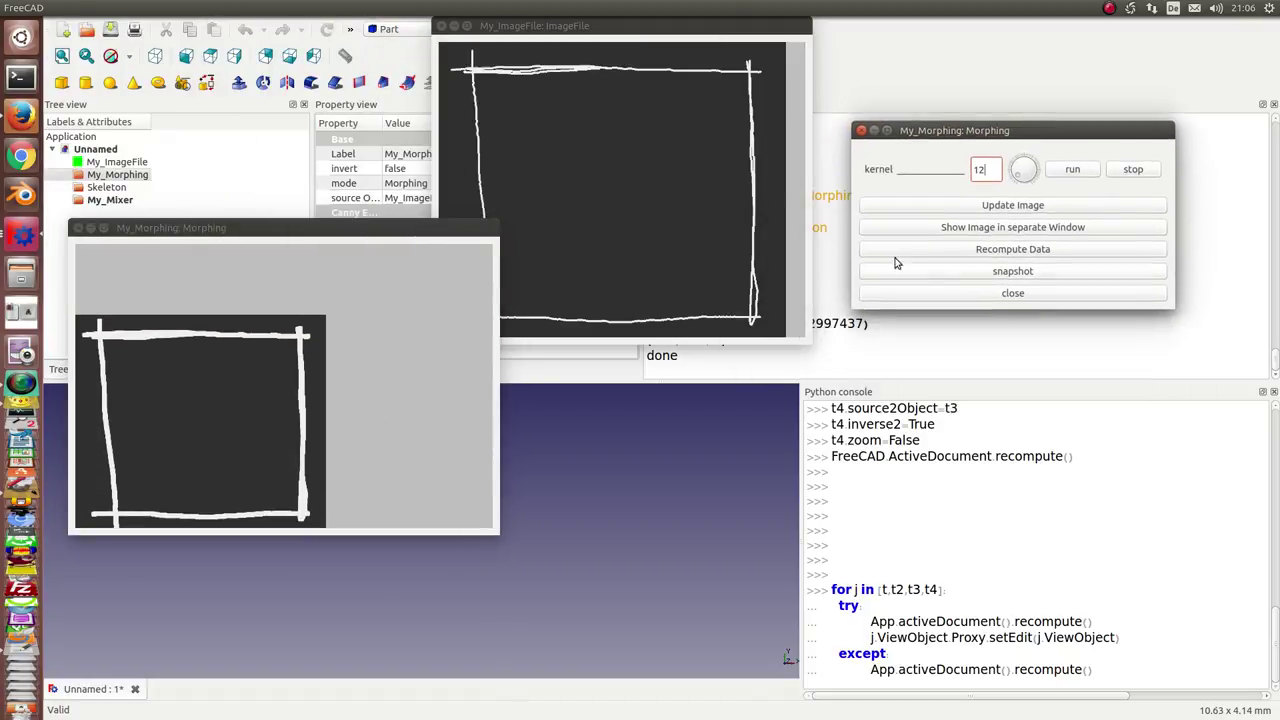
left_click(928, 206)
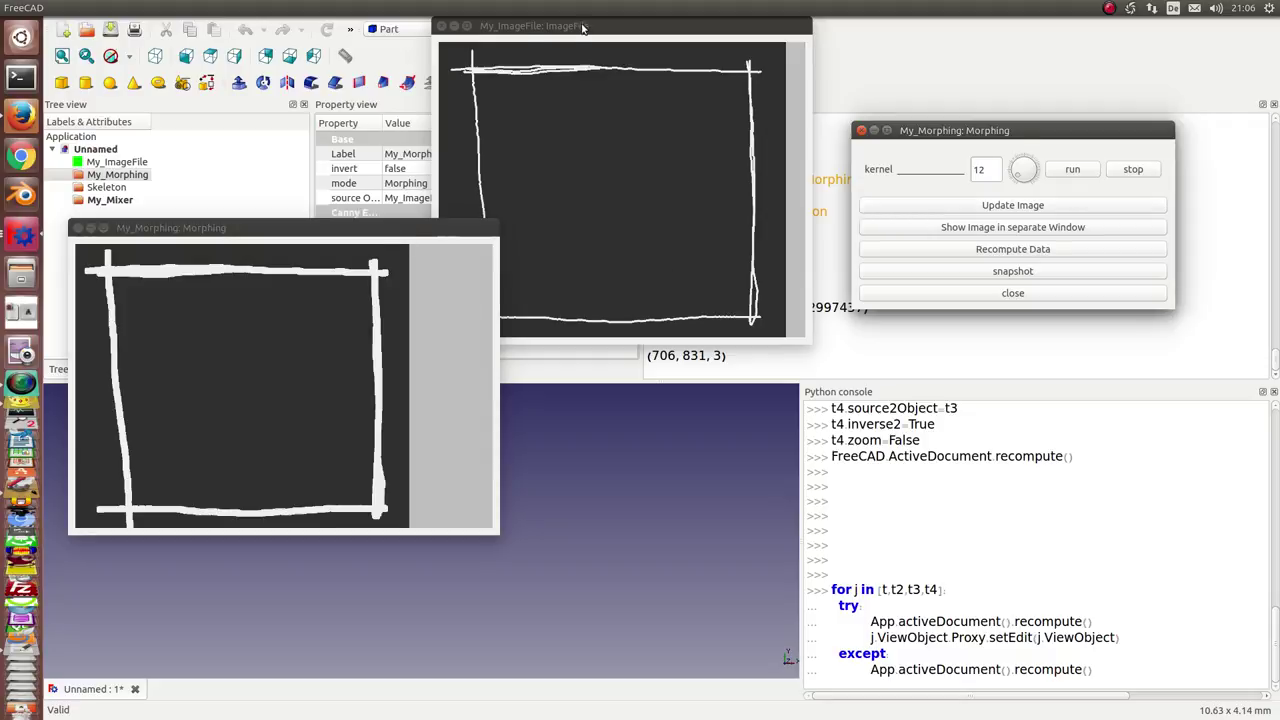
left_click_drag(583, 27, 666, 234)
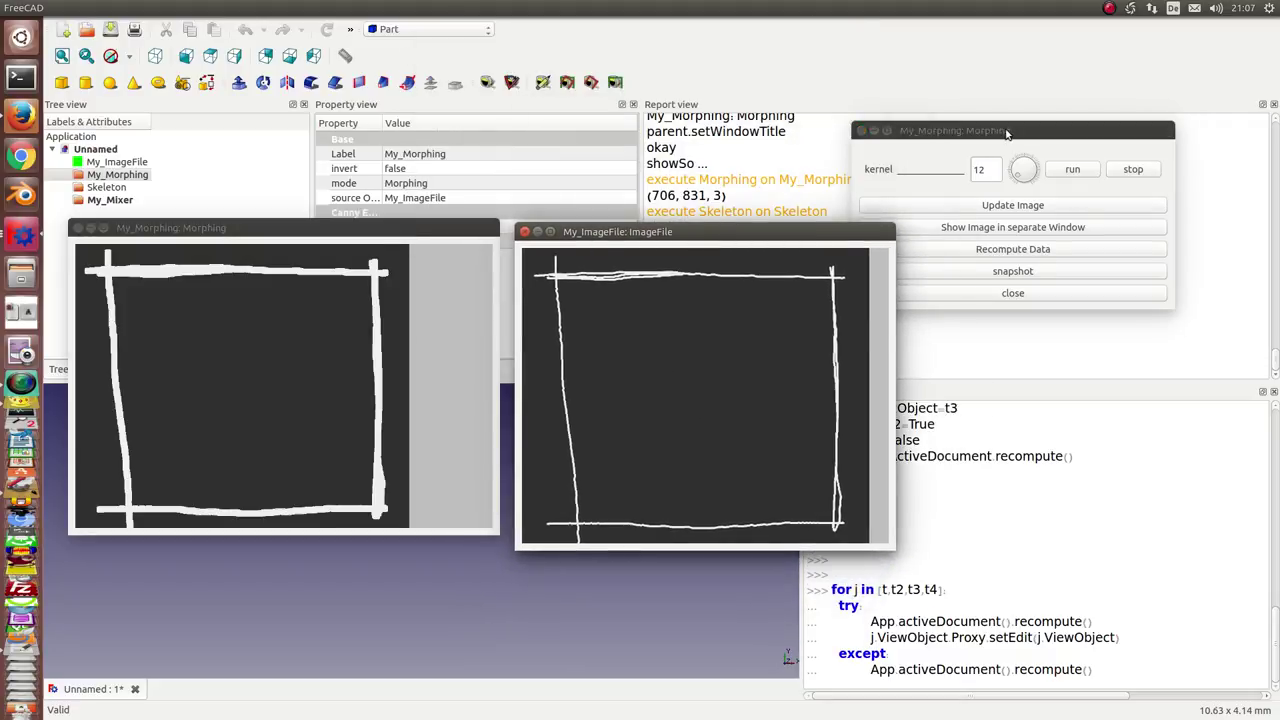
left_click_drag(1007, 133, 1066, 111)
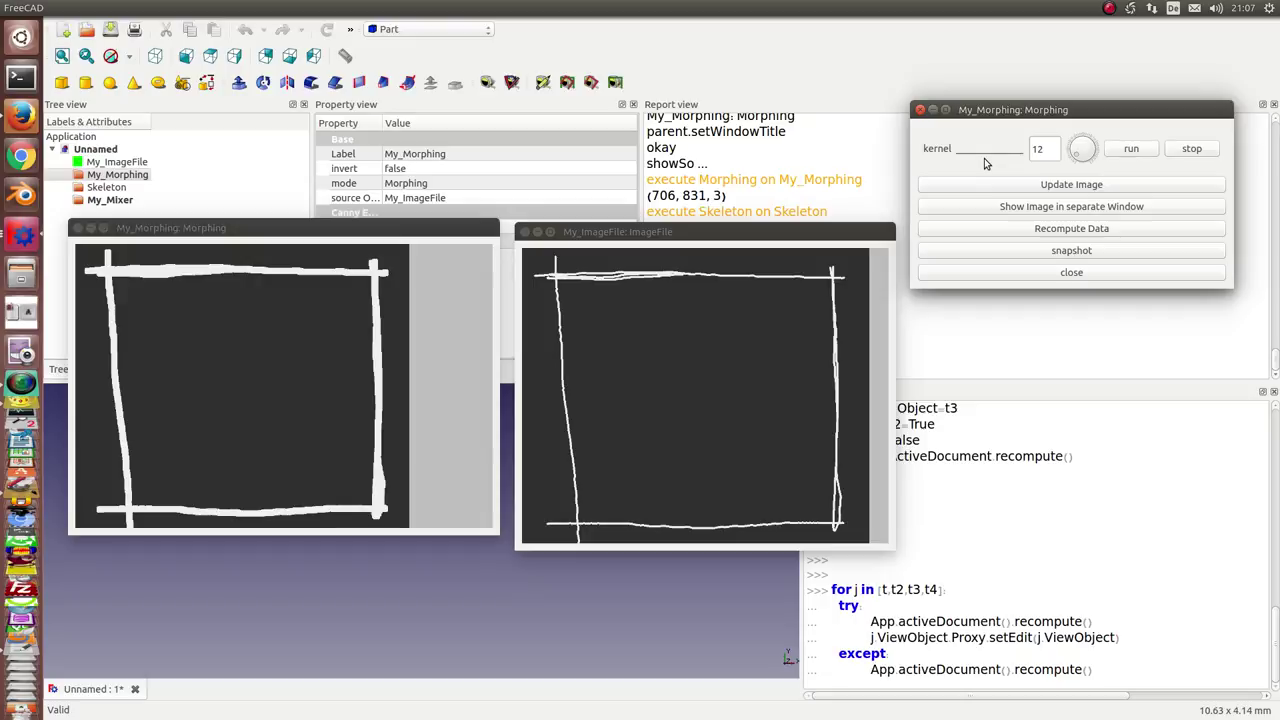
Try Morphing kernel 1 and 5, then set it back to 12 and recompute
left_click(1047, 149)
key("BackSpace")
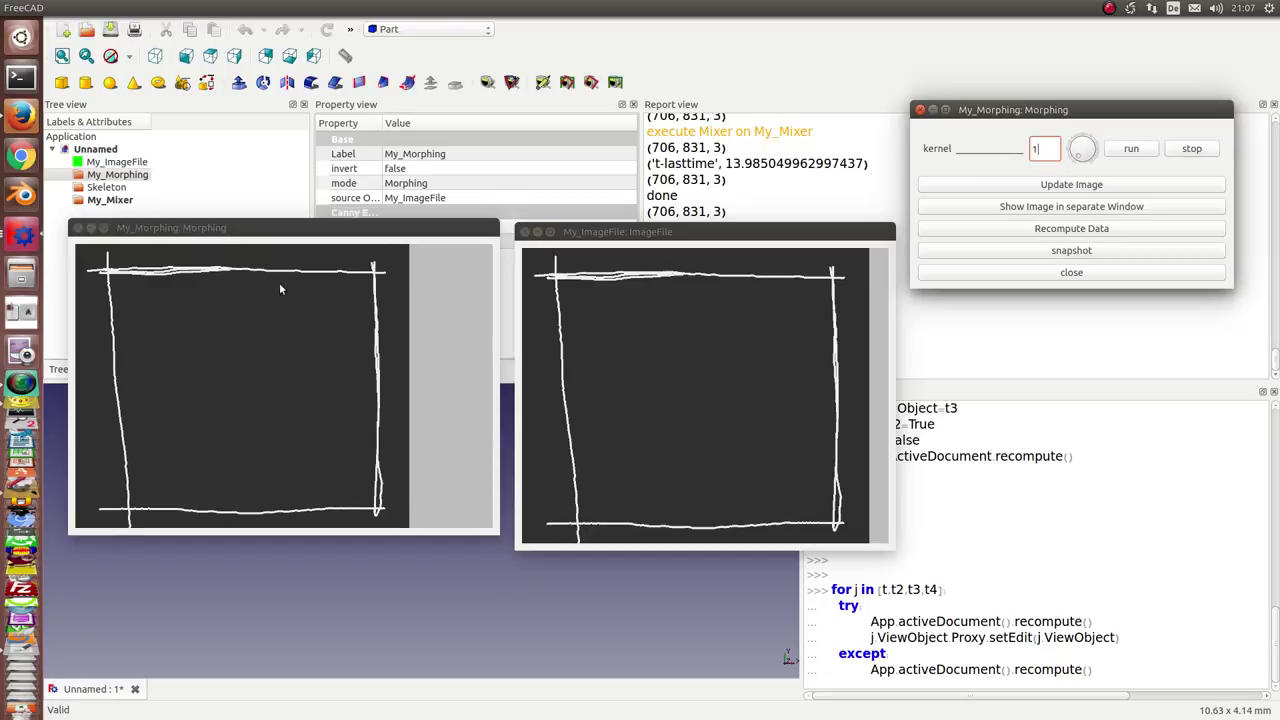
key("BackSpace")
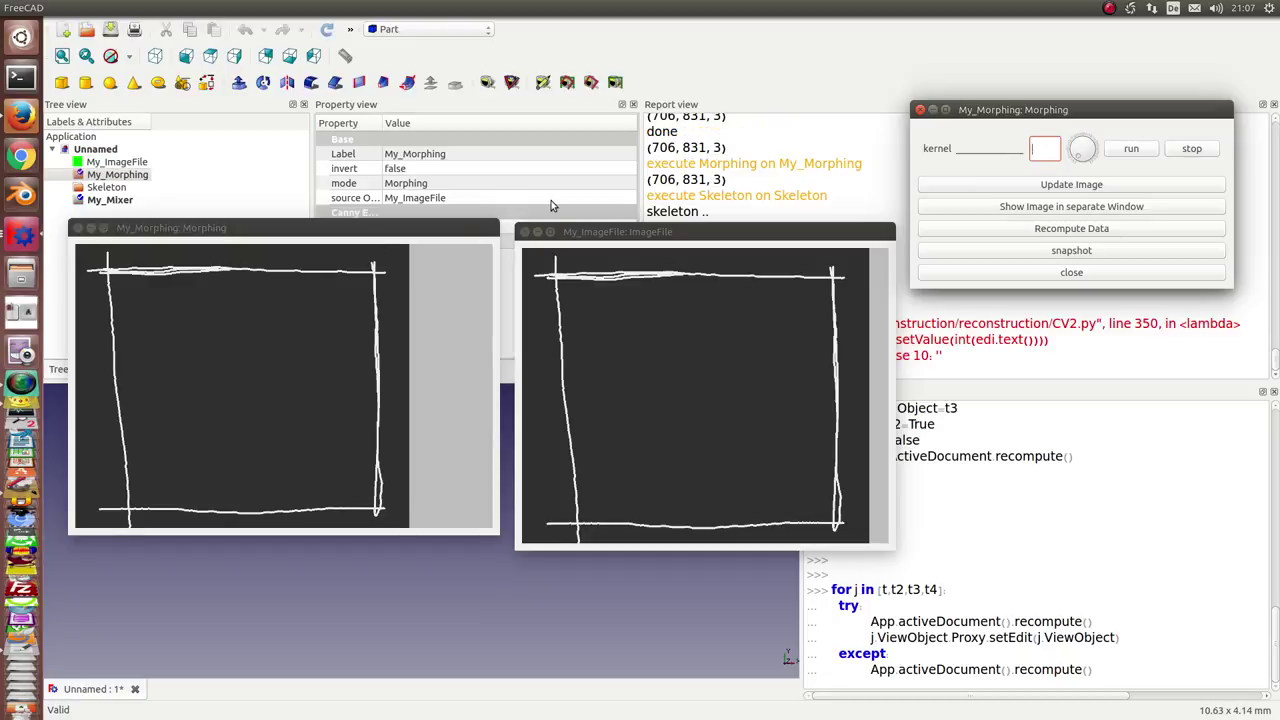
type("5")
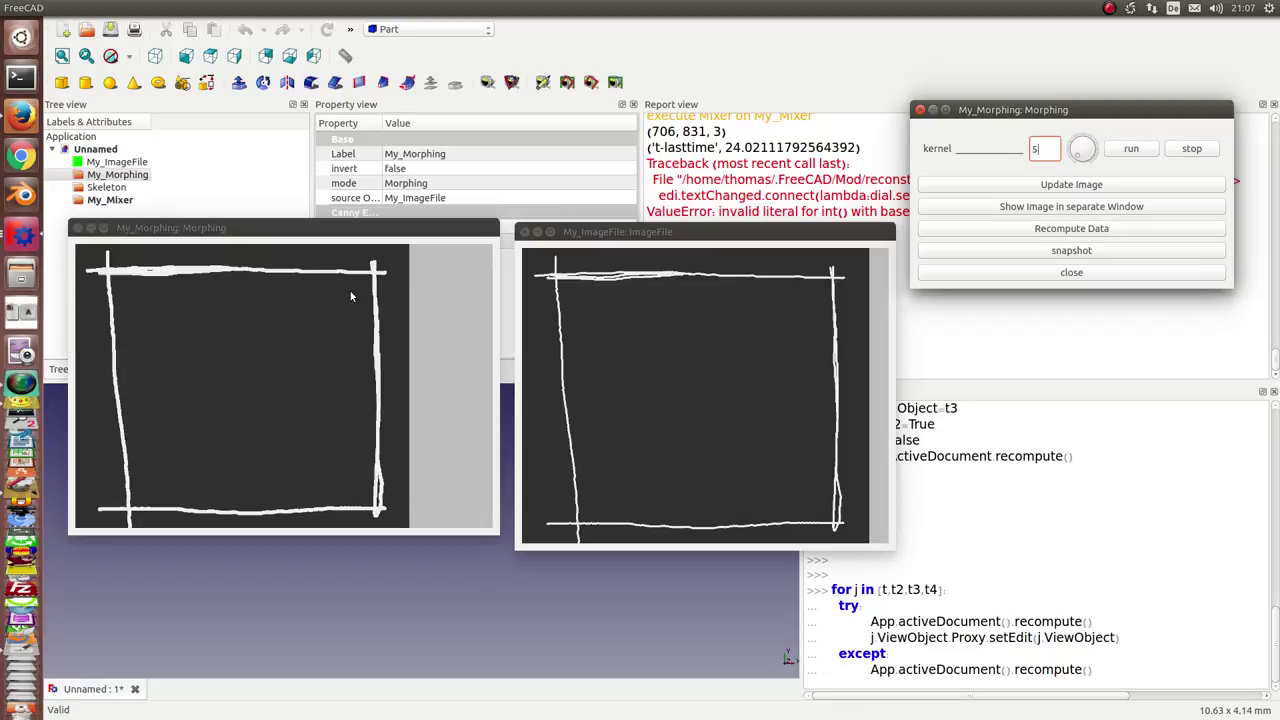
key("BackSpace")
type("12")
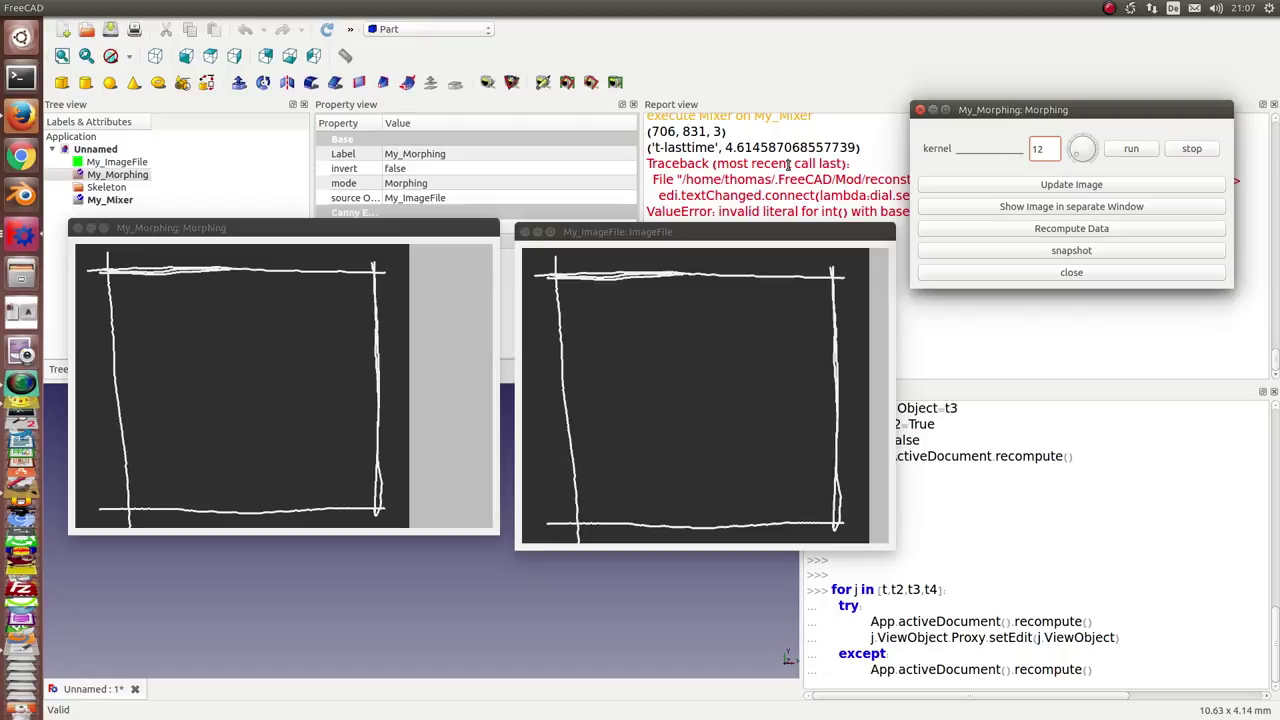
left_click(1014, 233)
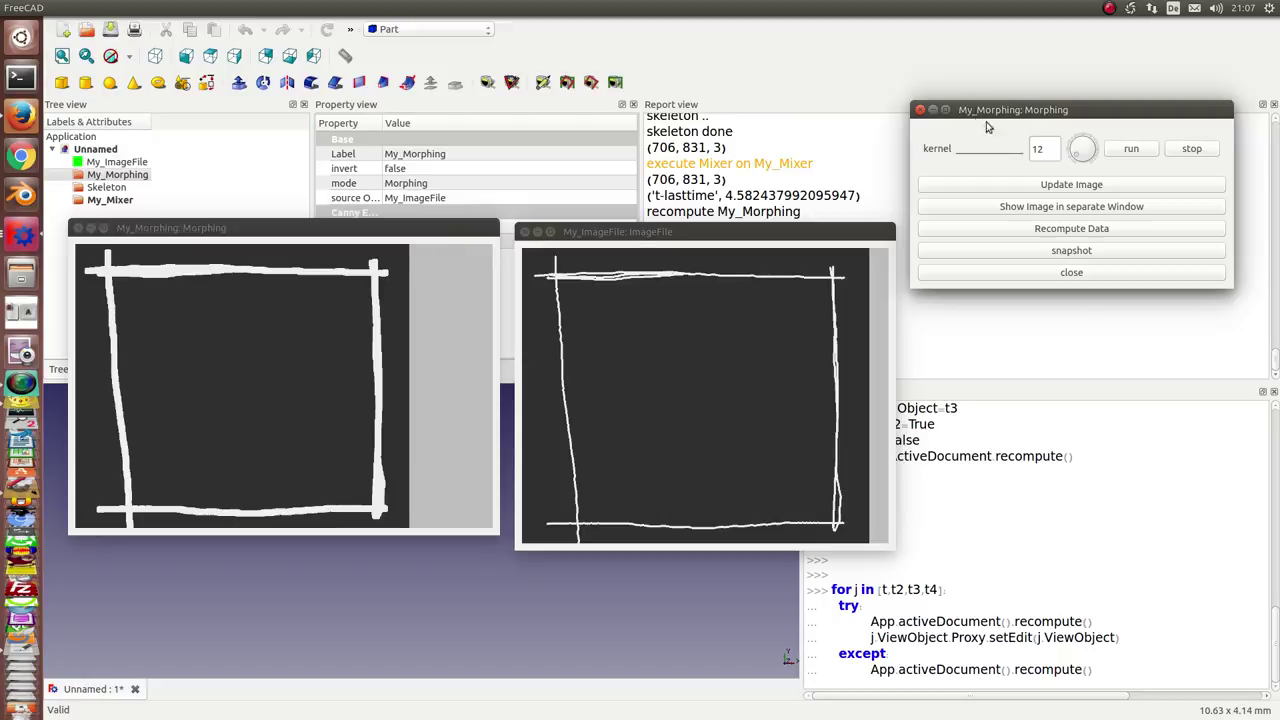
Close the Morphing dialog and move its dilated preview to the top right
left_click(920, 110)
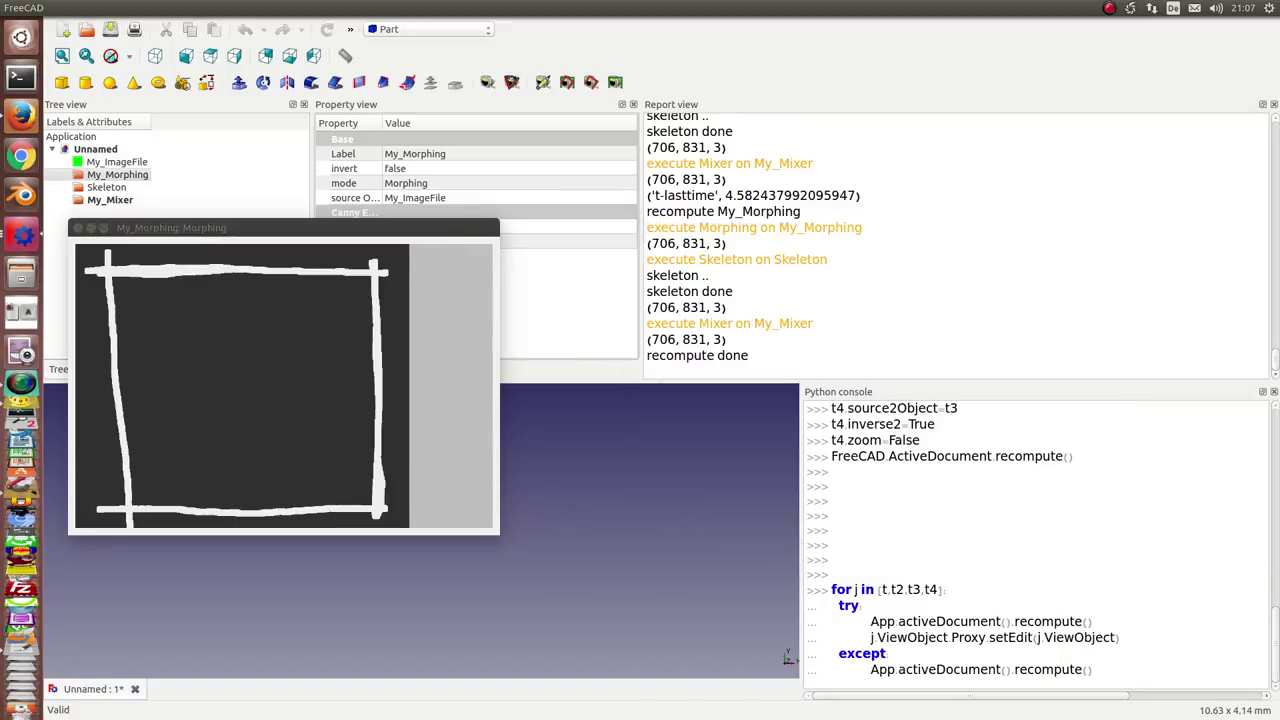
left_click_drag(430, 229, 1180, 48)
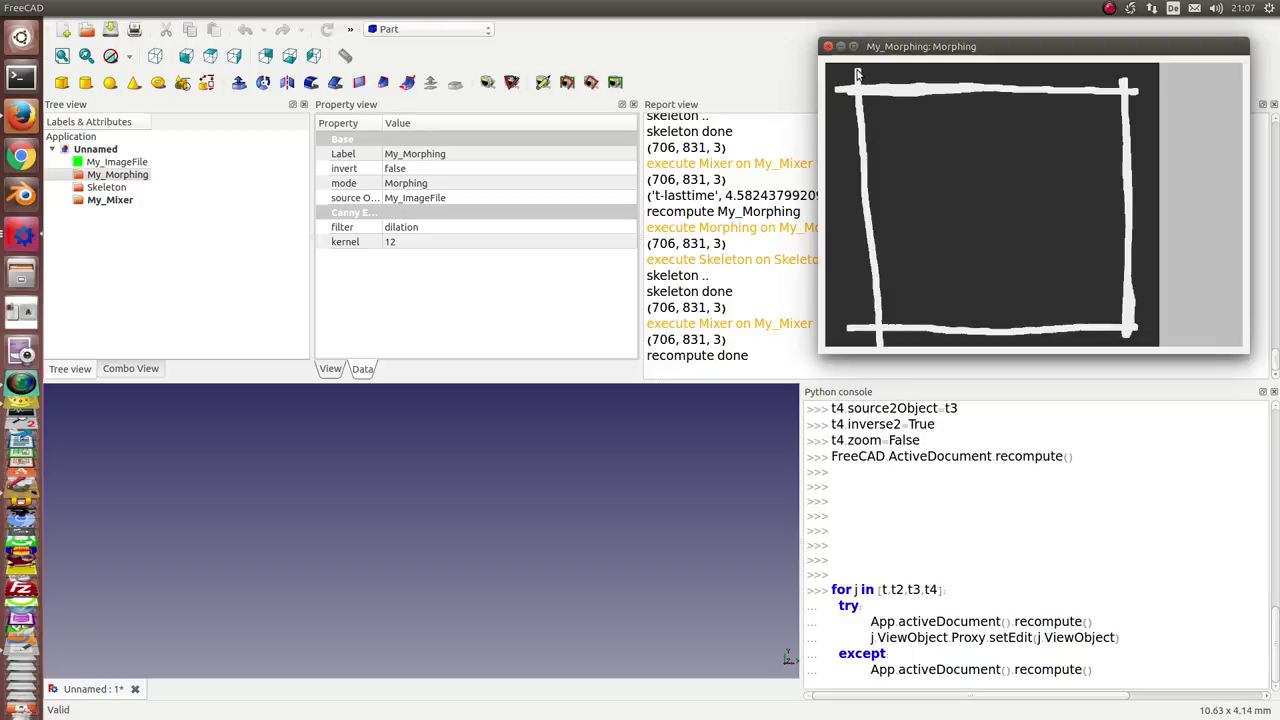
left_click_drag(857, 74, 860, 97)
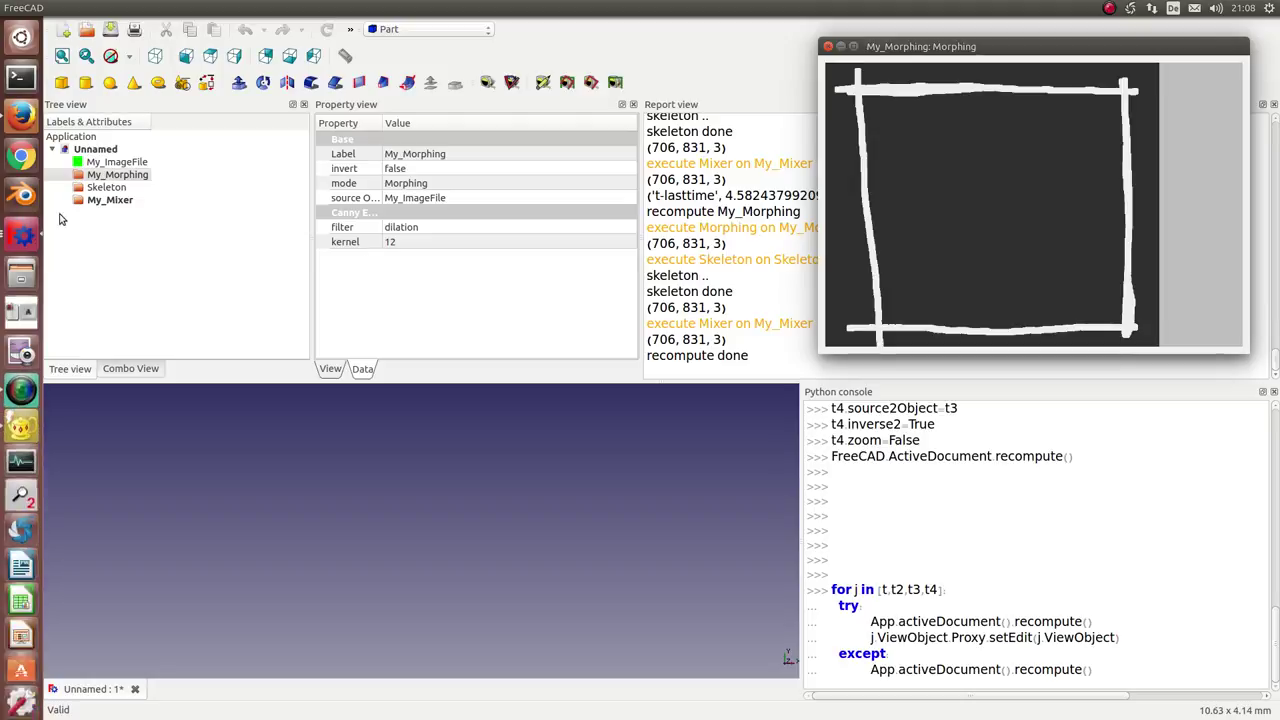
Open and enlarge the Skeleton preview, update it, and place it beside the Morphing preview
left_click(98, 188)
double_click(98, 188)
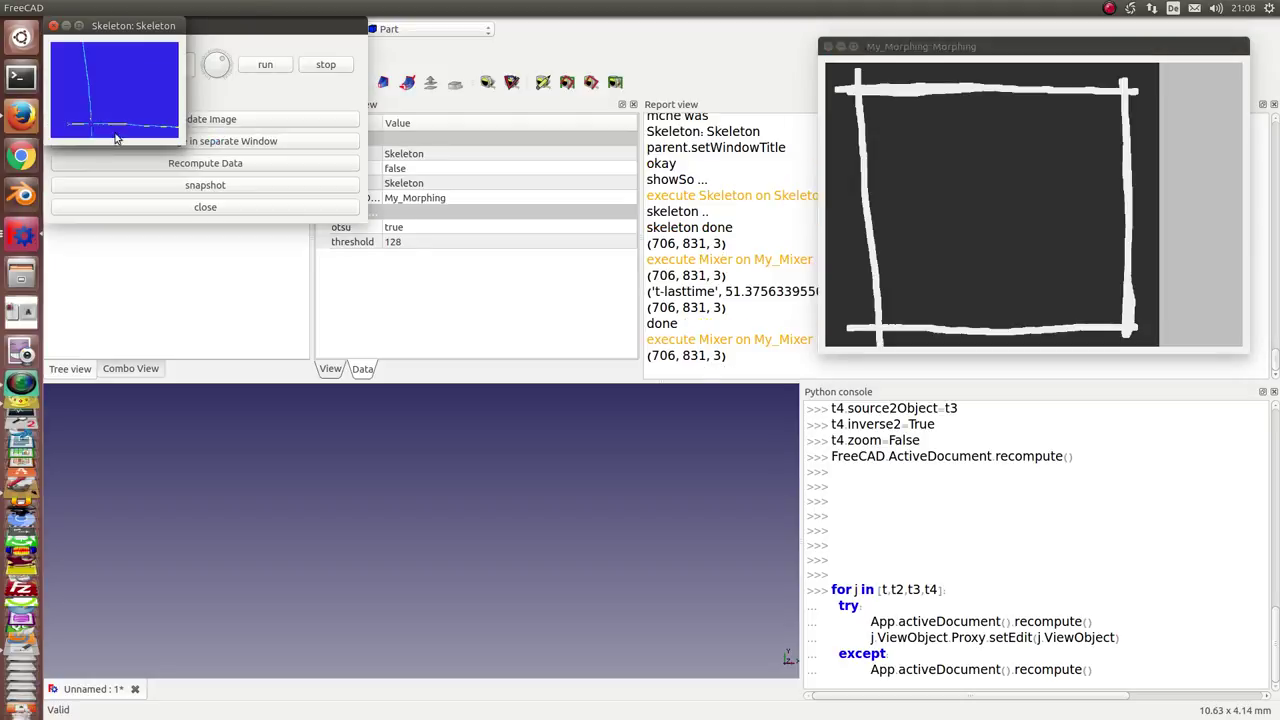
left_click_drag(111, 25, 112, 240)
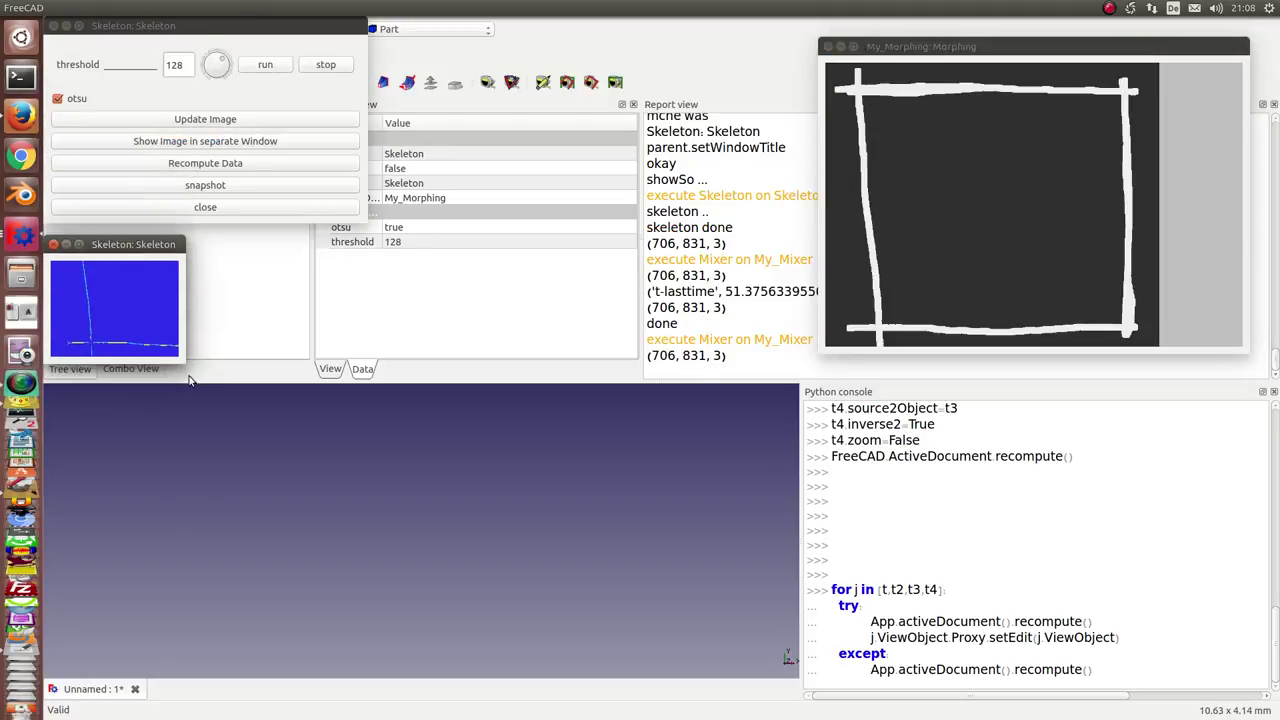
mouse_move(184, 360)
left_mouse_down()
mouse_move(453, 590)
mouse_move(454, 613)
left_mouse_up()
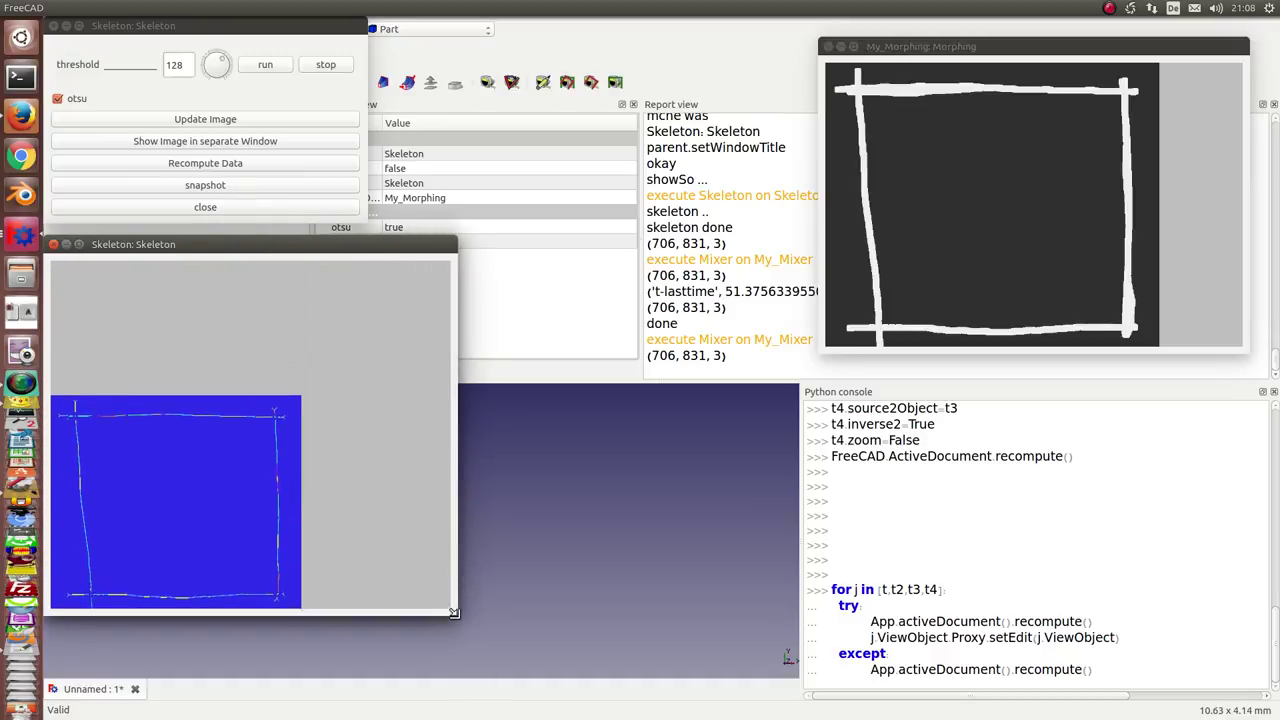
left_click(207, 119)
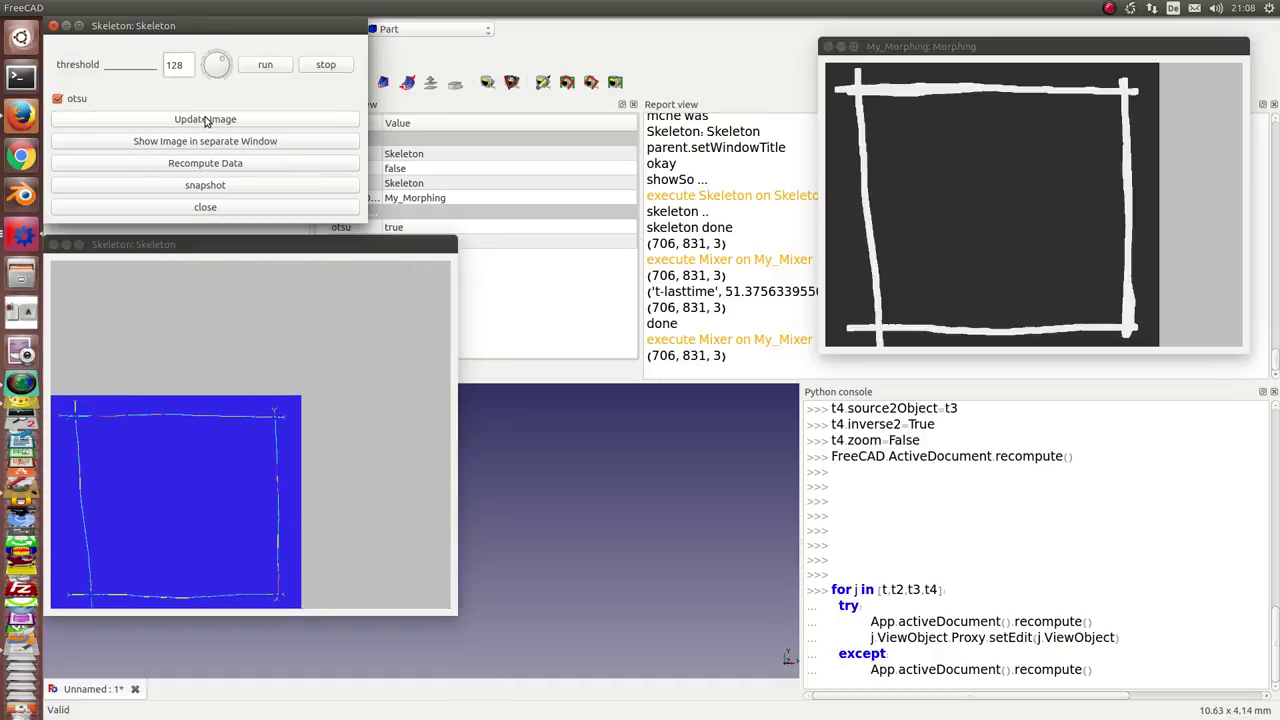
left_click_drag(225, 25, 820, 388)
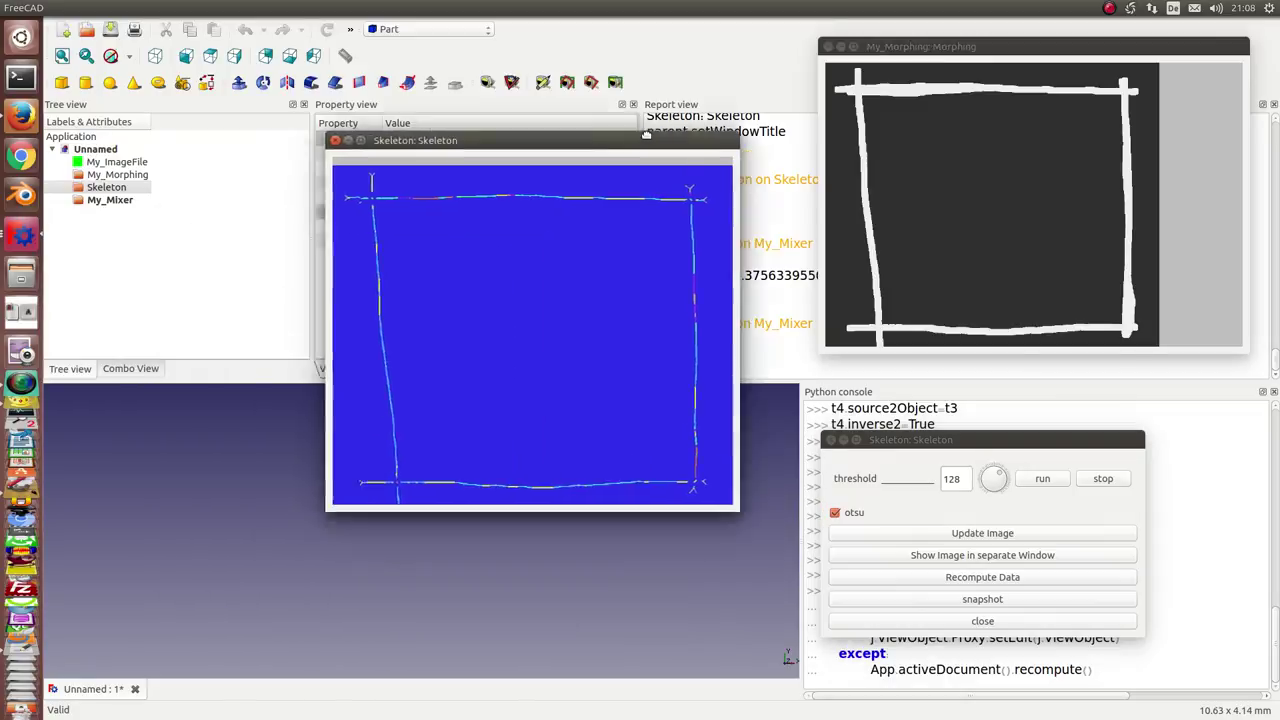
left_click_drag(340, 243, 655, 58)
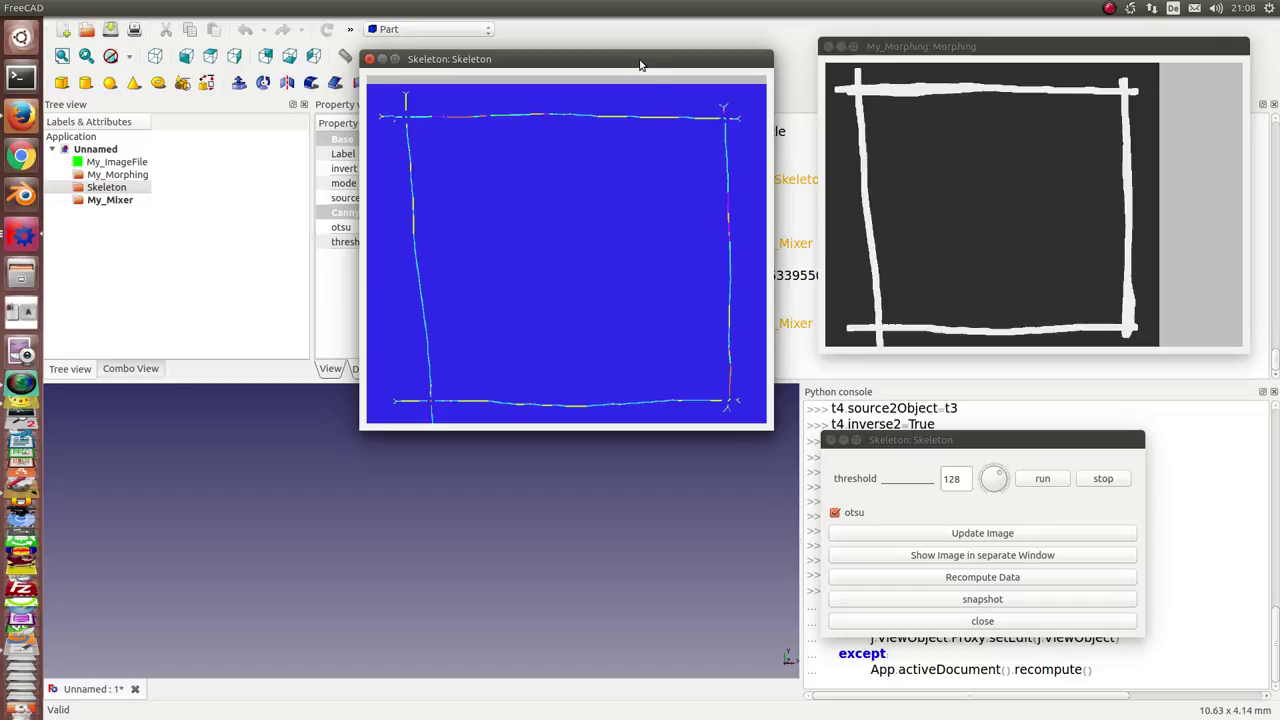
left_click_drag(641, 64, 664, 54)
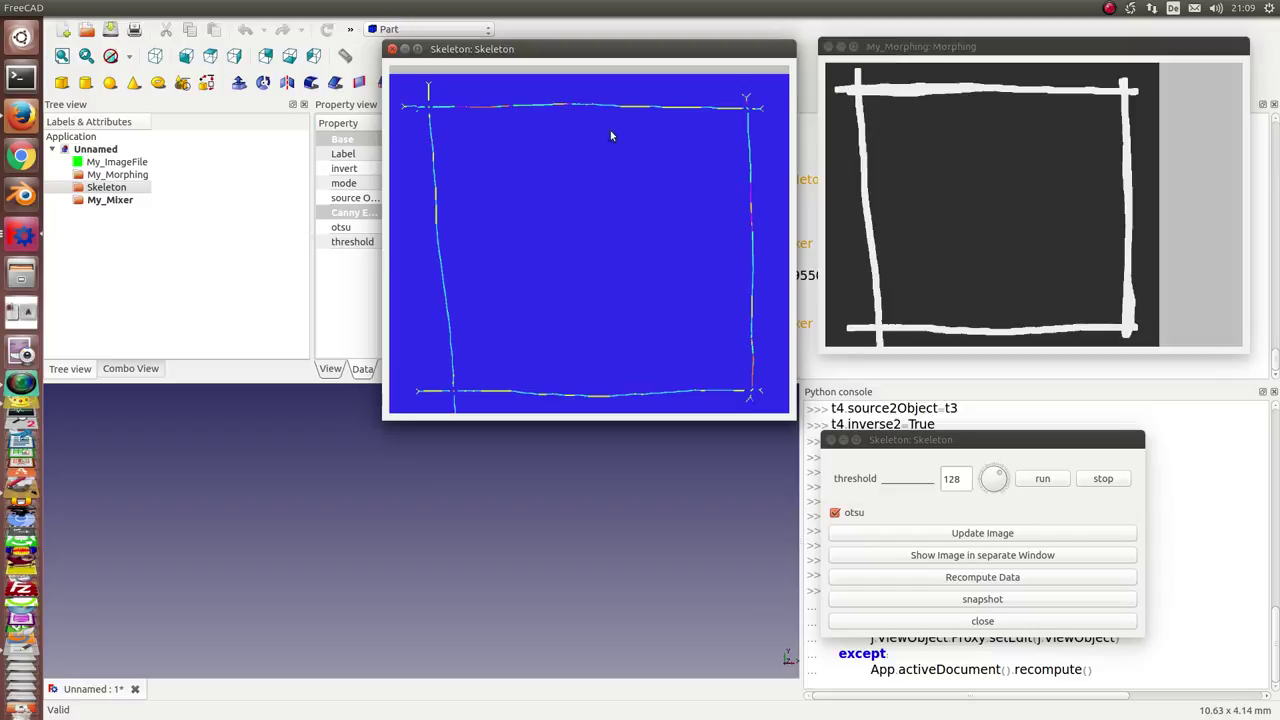
Open My_Mixer, close the Skeleton dialog, and resize the Skeleton preview to fit its image
double_click(105, 200)
mouse_move(138, 38)
left_mouse_down()
mouse_move(242, 64)
mouse_move(626, 253)
left_mouse_up()
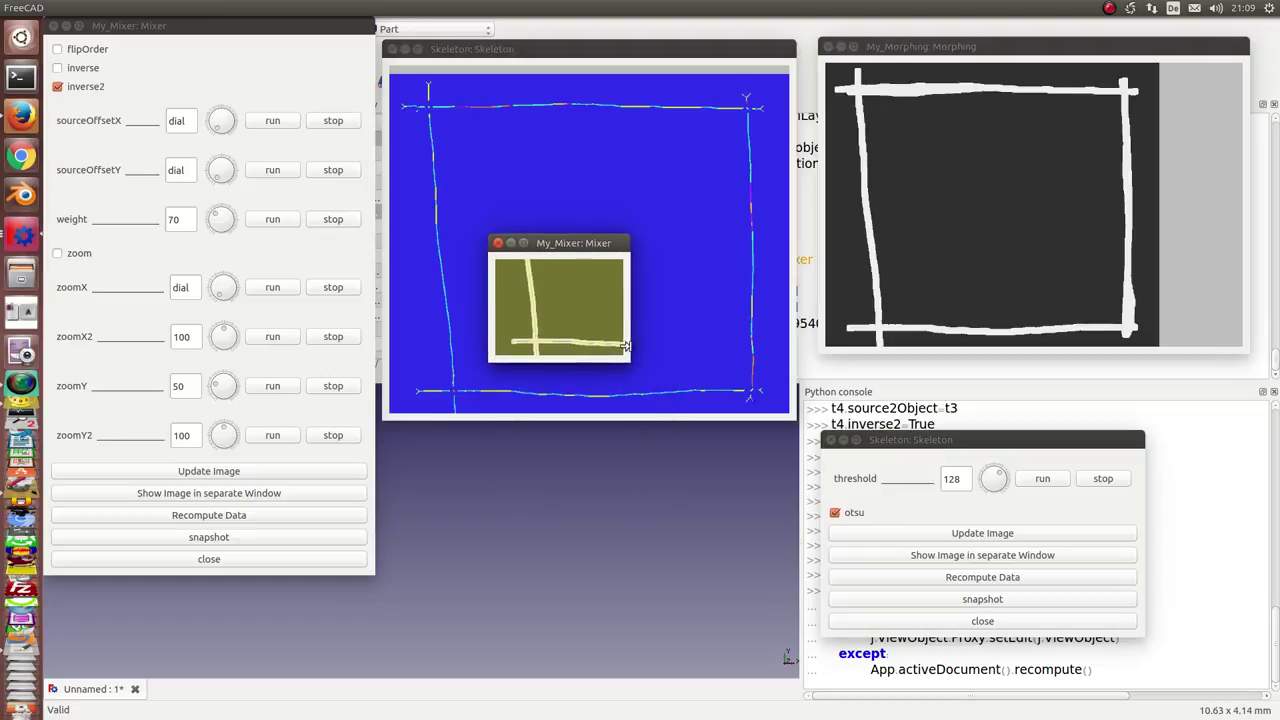
left_click(953, 428)
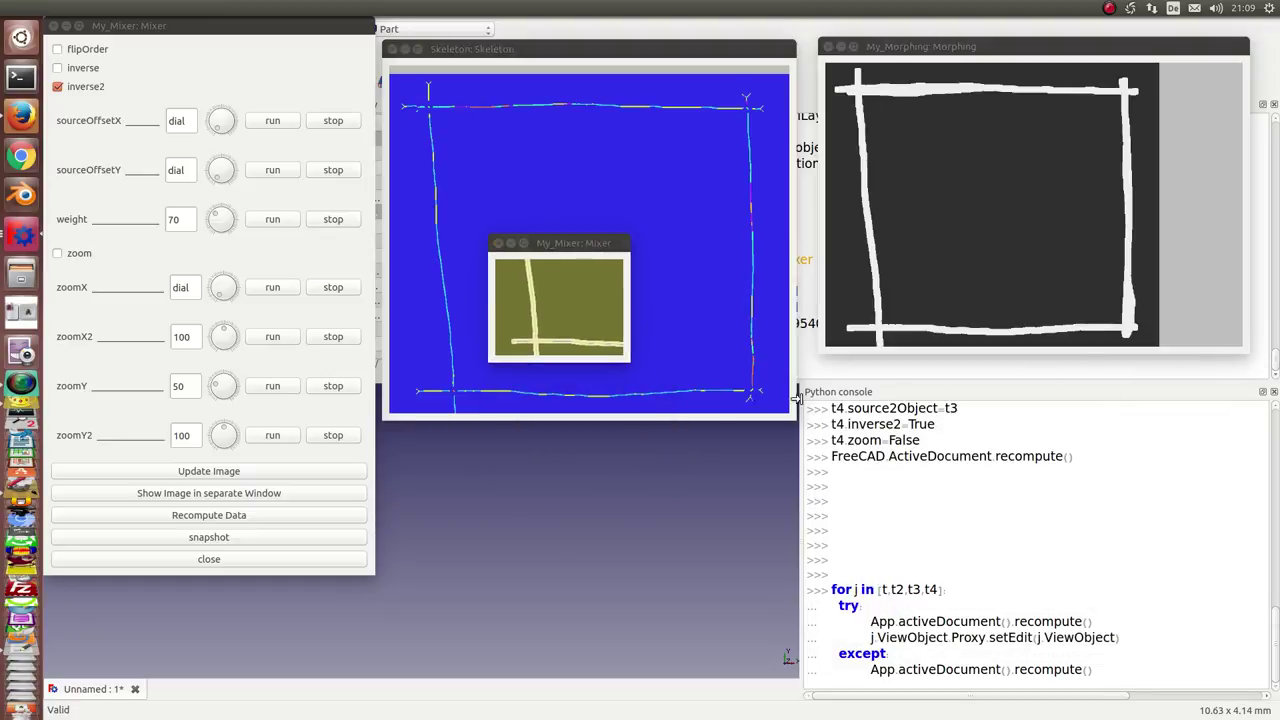
mouse_move(795, 419)
left_mouse_down()
mouse_move(1030, 596)
mouse_move(1166, 662)
left_mouse_up()
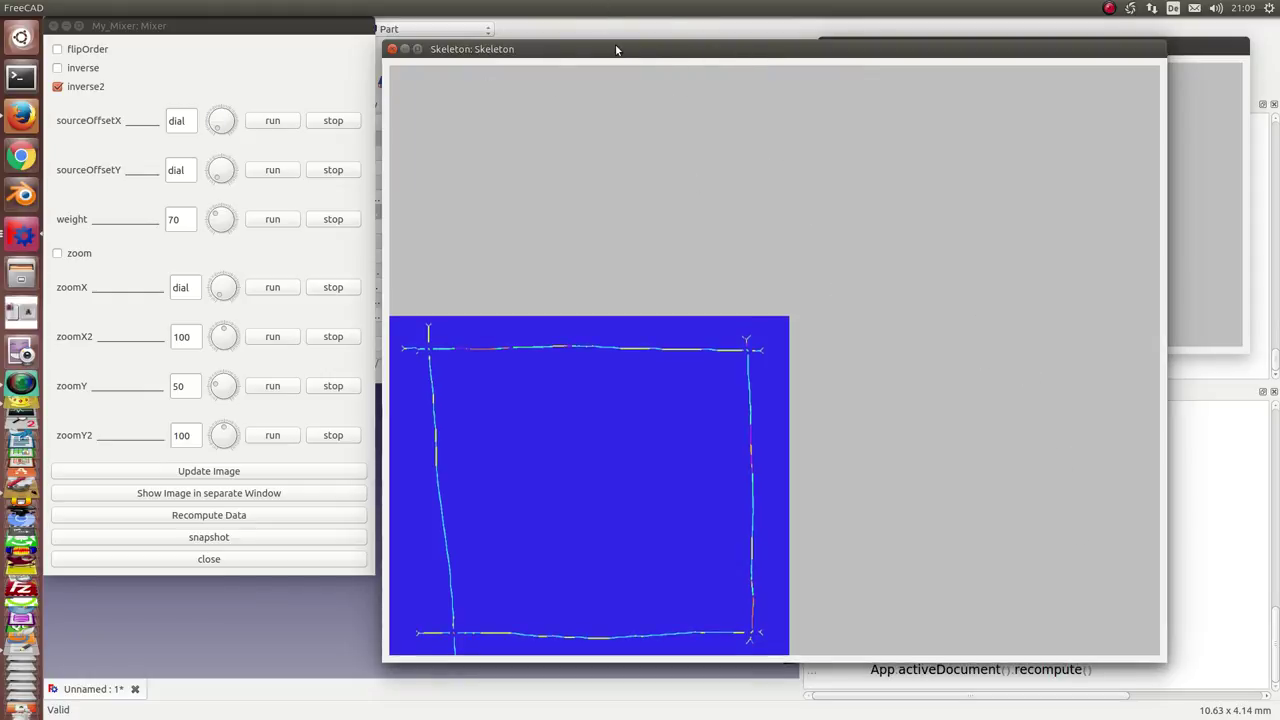
mouse_move(617, 48)
left_mouse_down()
mouse_move(823, 142)
mouse_move(798, 107)
left_mouse_up()
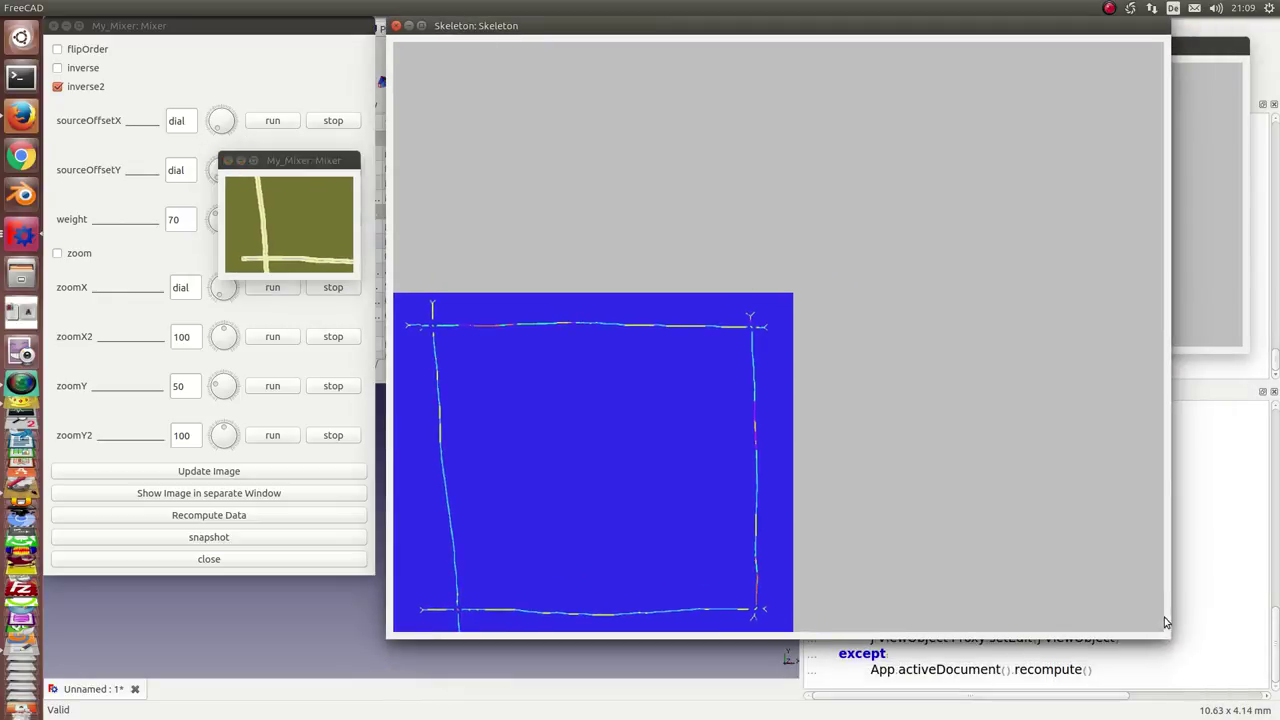
left_click_drag(1168, 636, 776, 635)
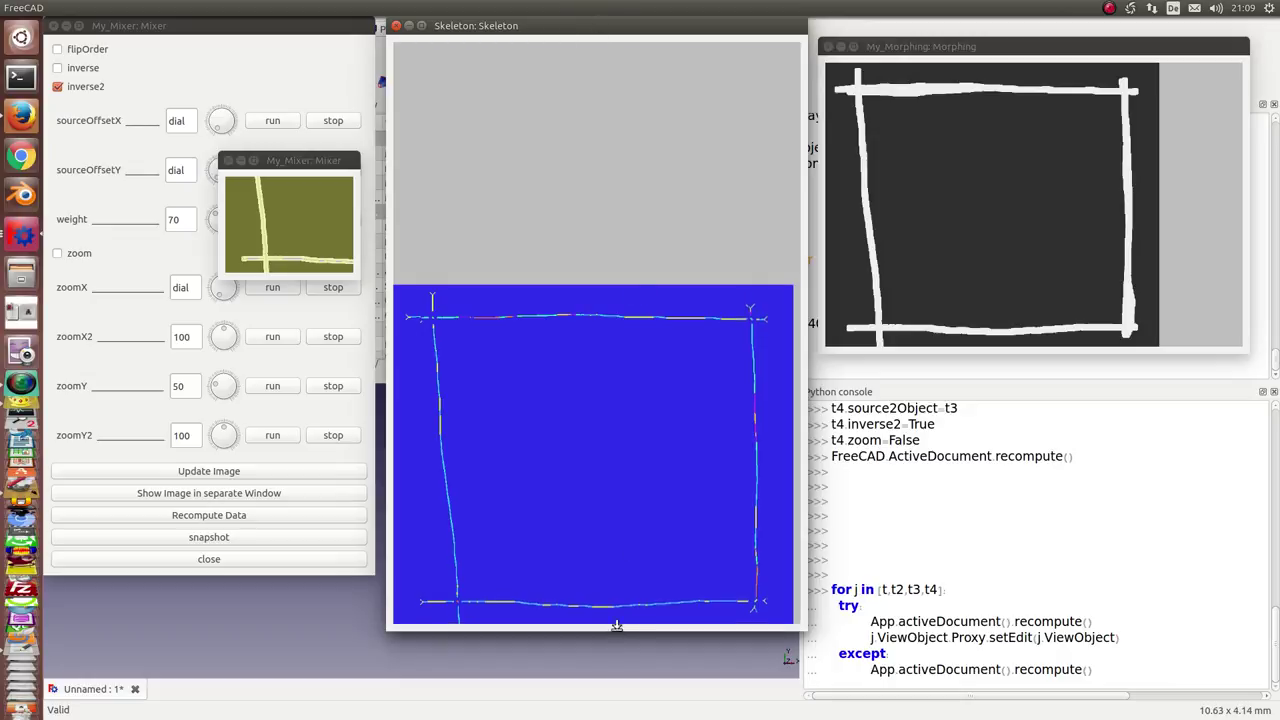
left_click_drag(617, 627, 620, 383)
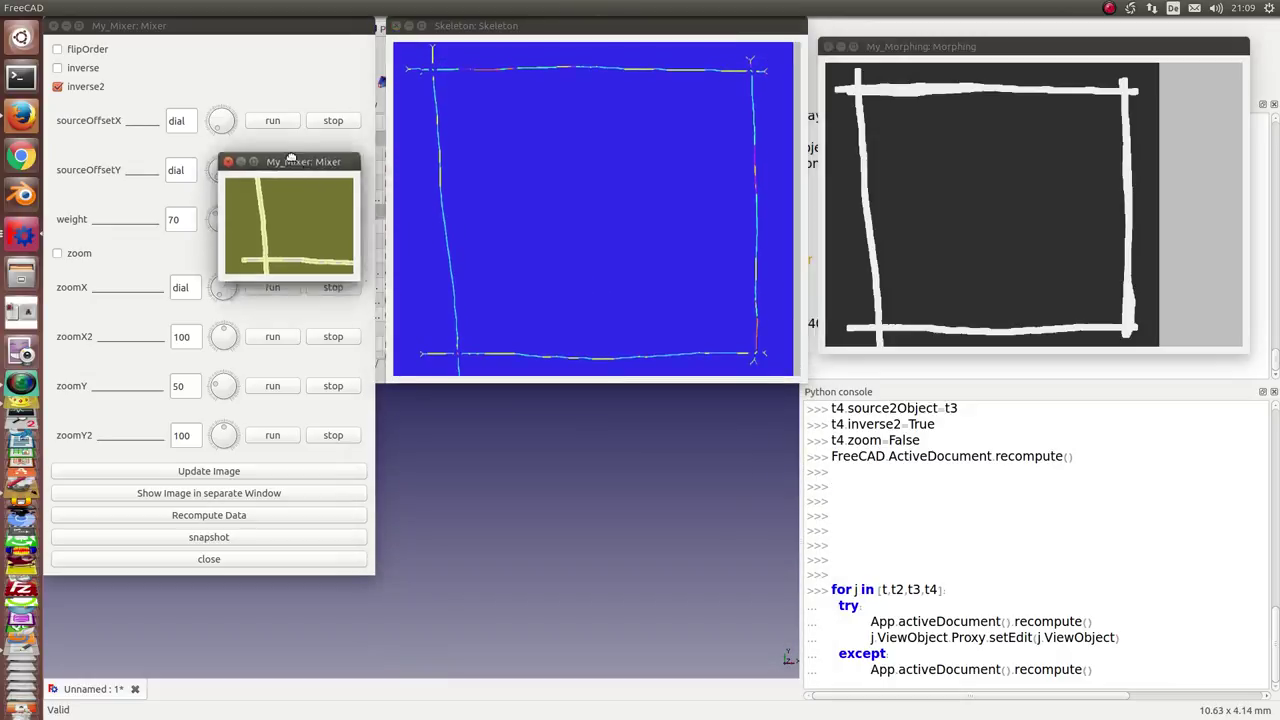
Place and enlarge the Mixer preview below the Skeleton one and update its image
left_click_drag(290, 161, 497, 254)
mouse_move(585, 371)
left_mouse_down()
mouse_move(560, 367)
mouse_move(1130, 663)
left_mouse_up()
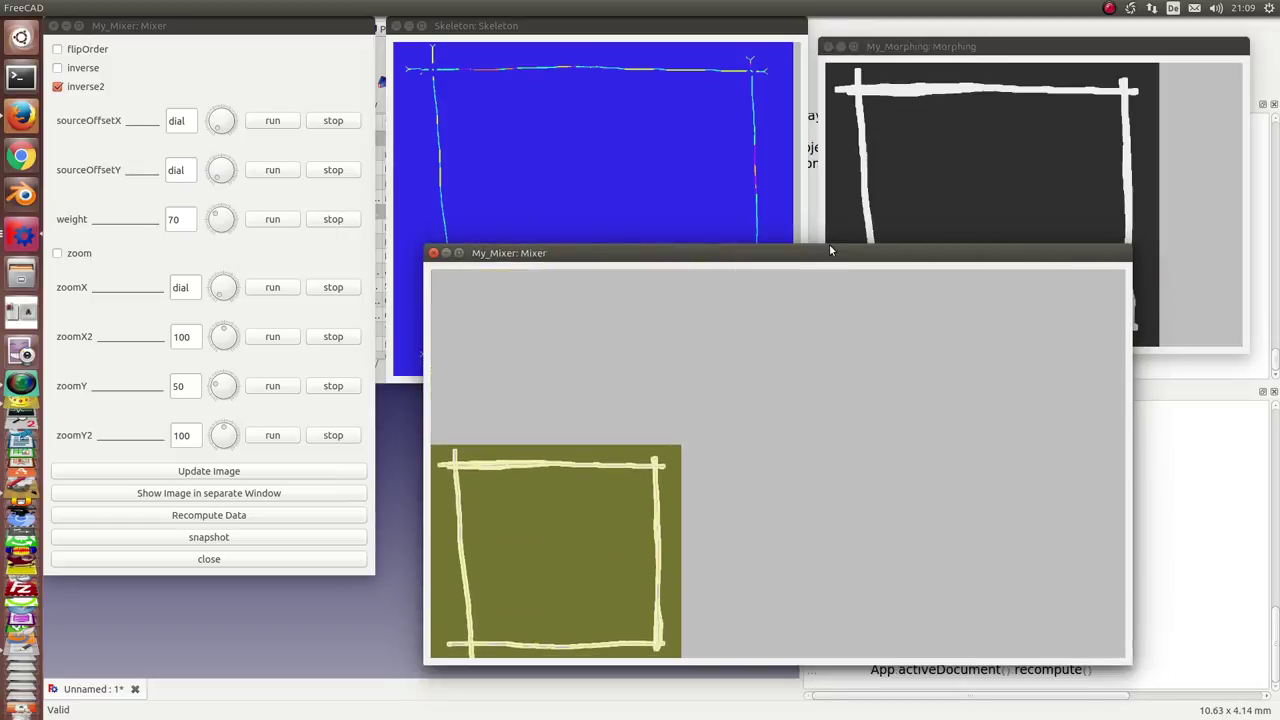
left_click_drag(828, 244, 828, 145)
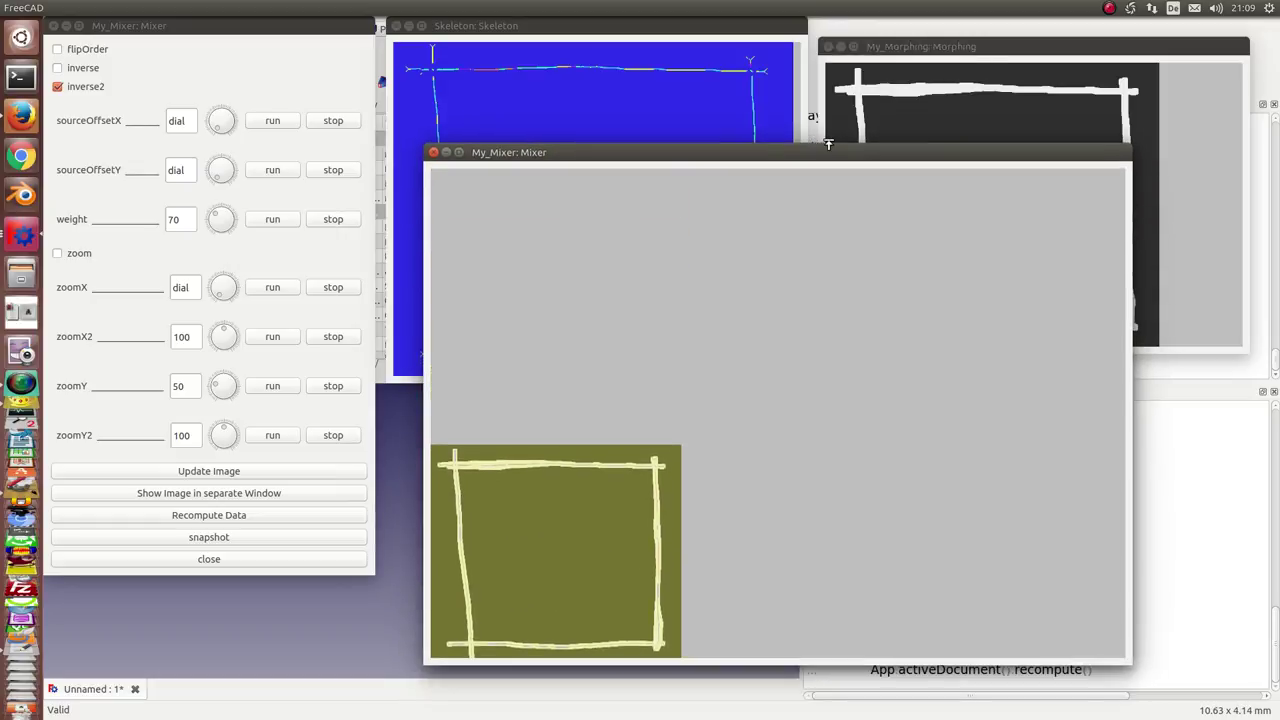
left_click(140, 473)
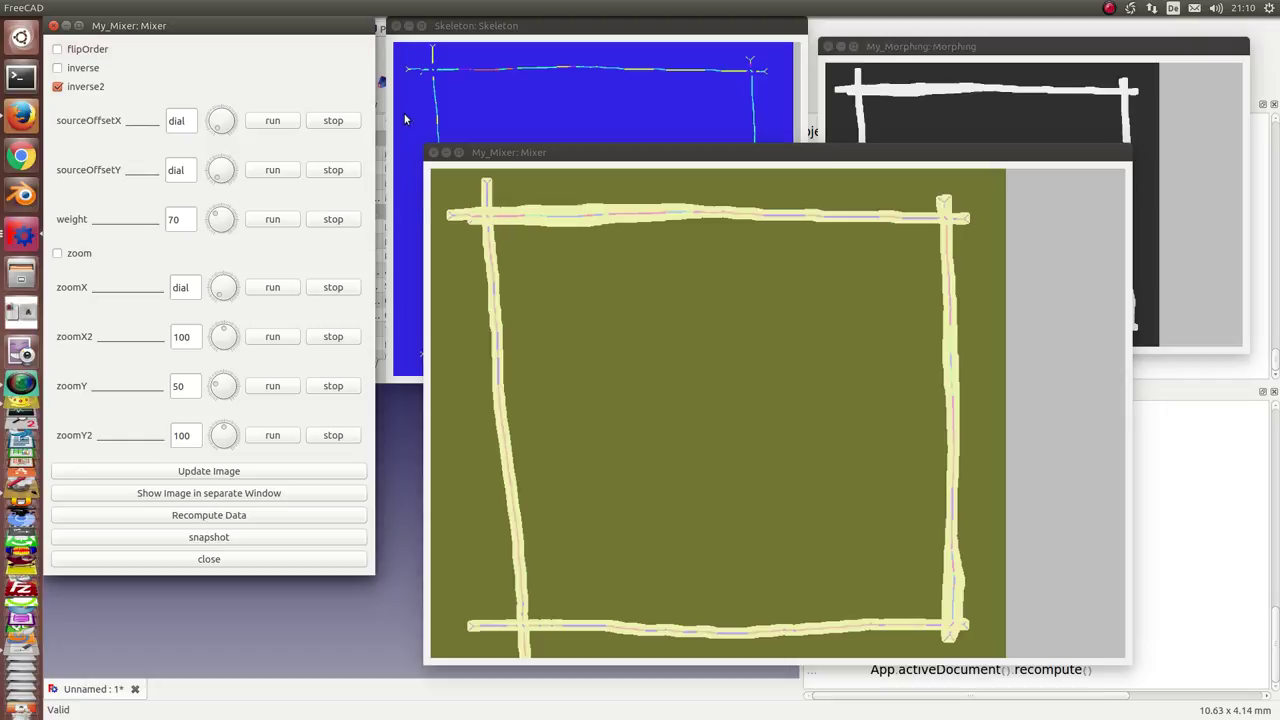
Enable flipOrder and inverse on the Mixer, recomputing after each
left_click(57, 49)
left_click(172, 515)
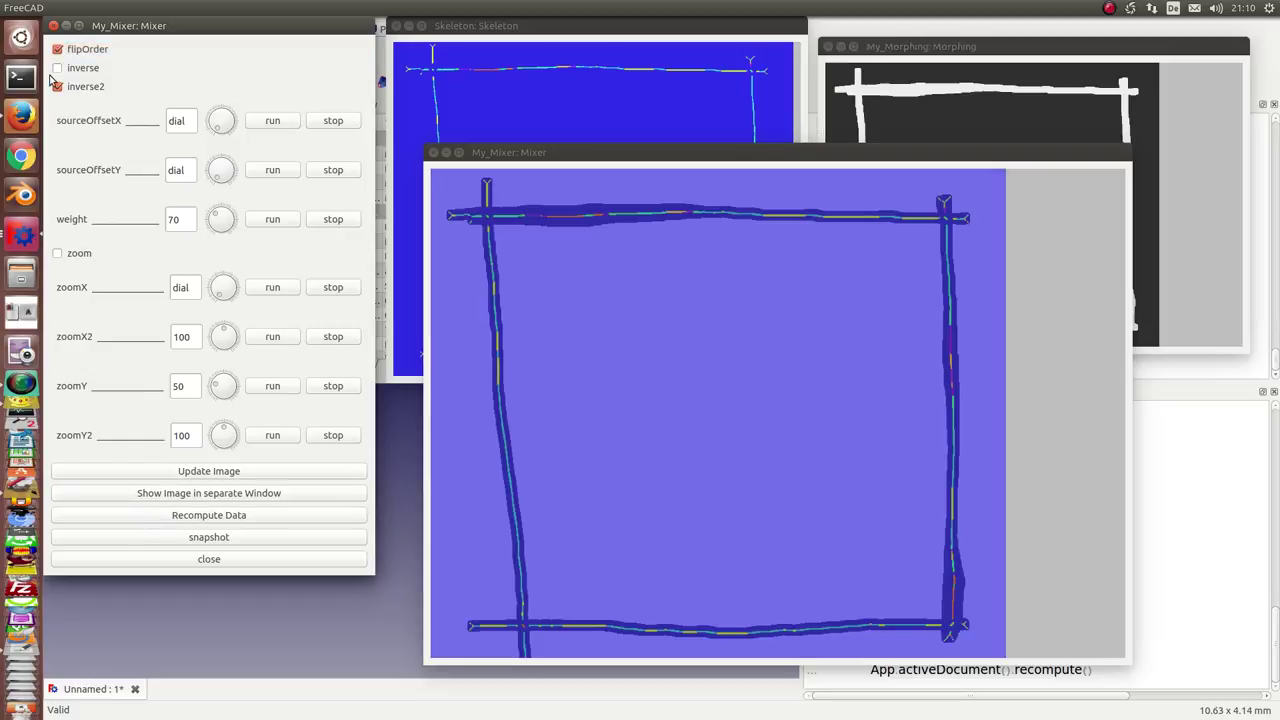
left_click(57, 67)
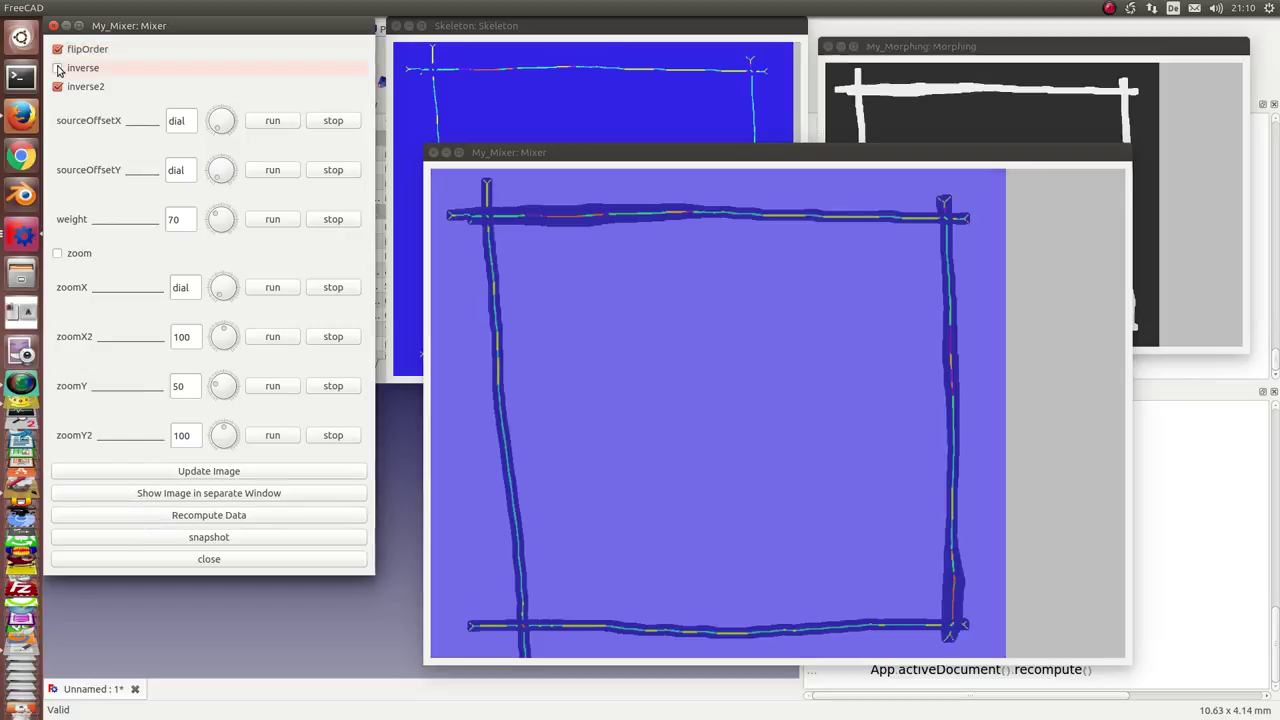
left_click(150, 518)
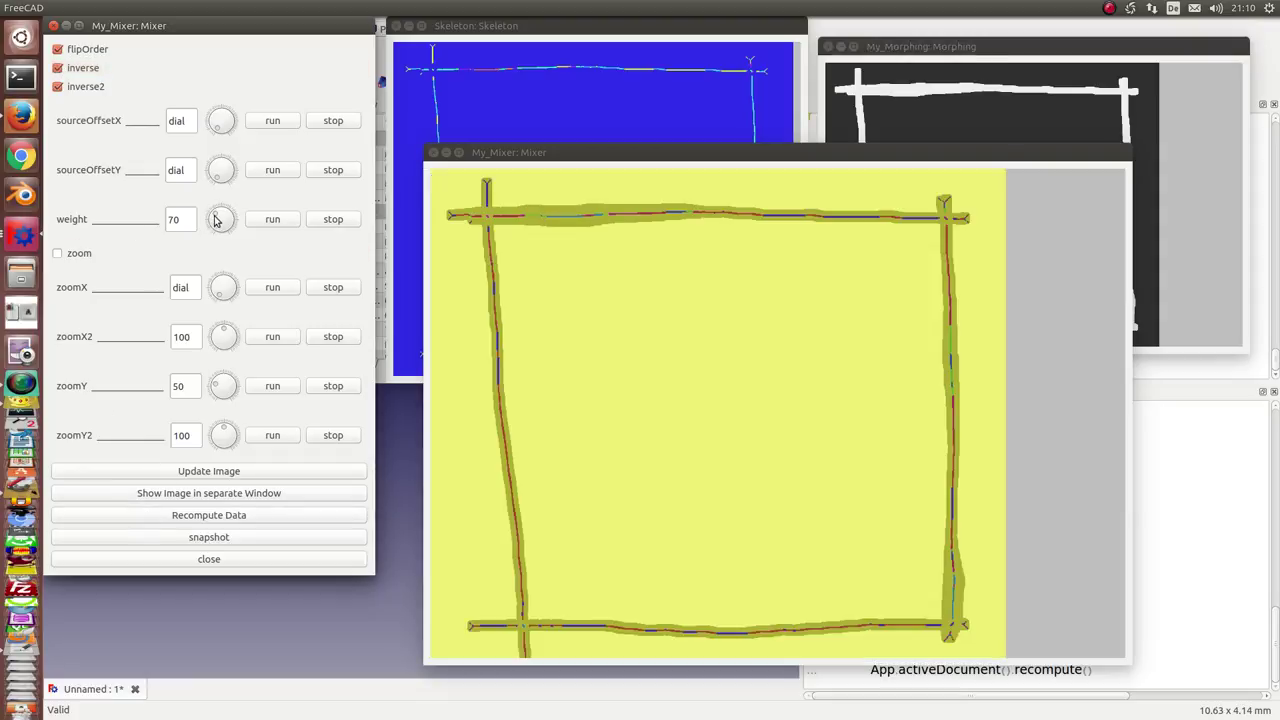
Set the Mixer weight to 140, then down to 15, recomputing each time
left_click_drag(215, 219, 223, 224)
left_click(181, 516)
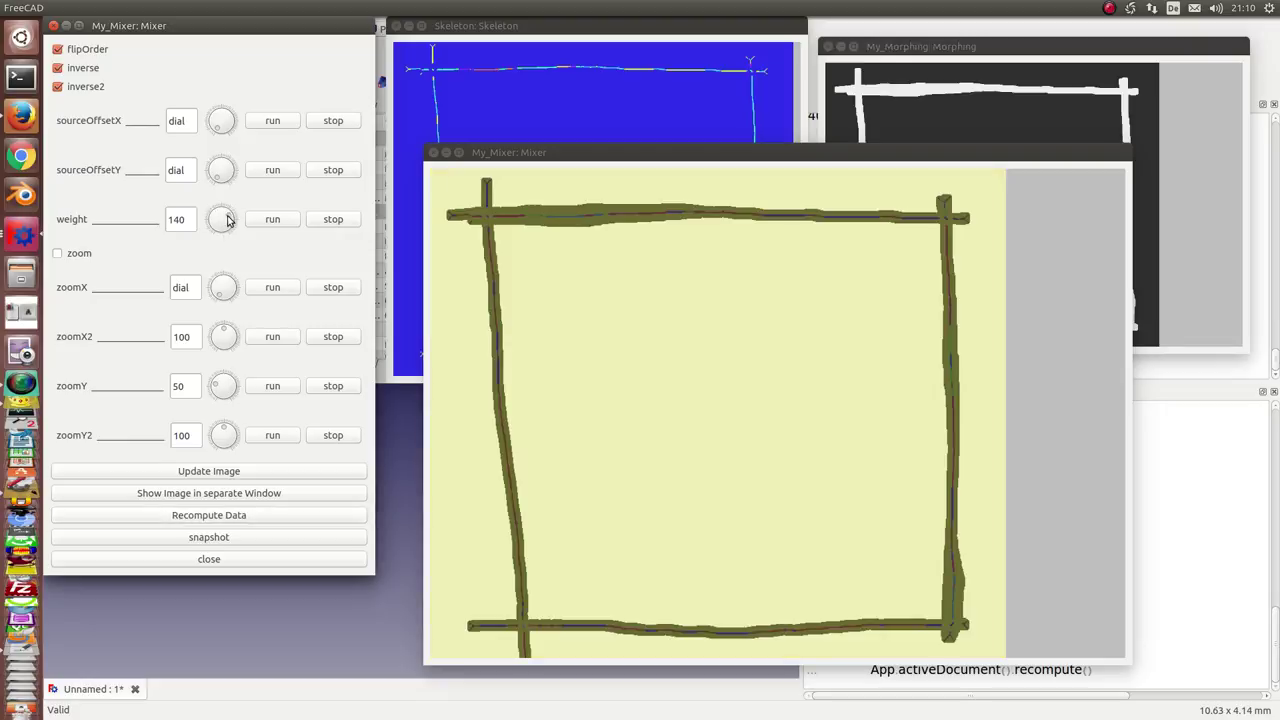
mouse_move(228, 219)
left_mouse_down()
mouse_move(211, 231)
mouse_move(174, 518)
left_mouse_up()
left_click(178, 520)
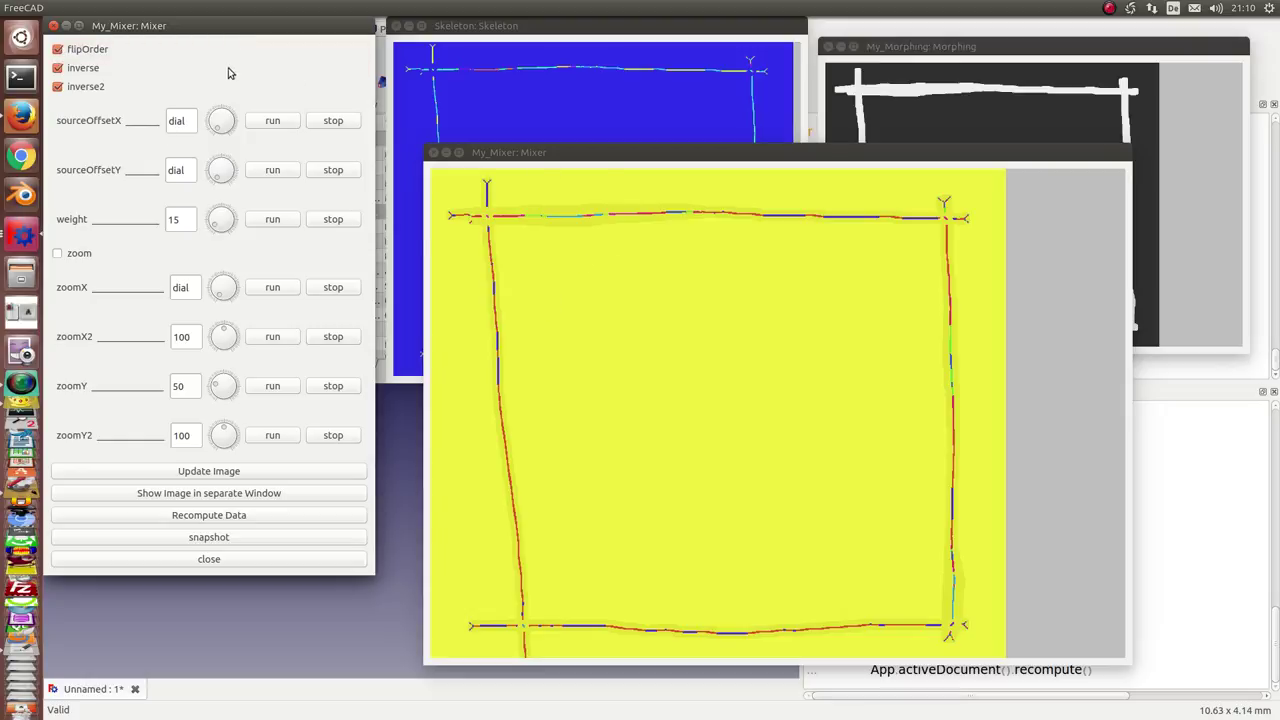
mouse_move(241, 22)
left_mouse_down()
mouse_move(253, 268)
mouse_move(248, 251)
left_mouse_up()
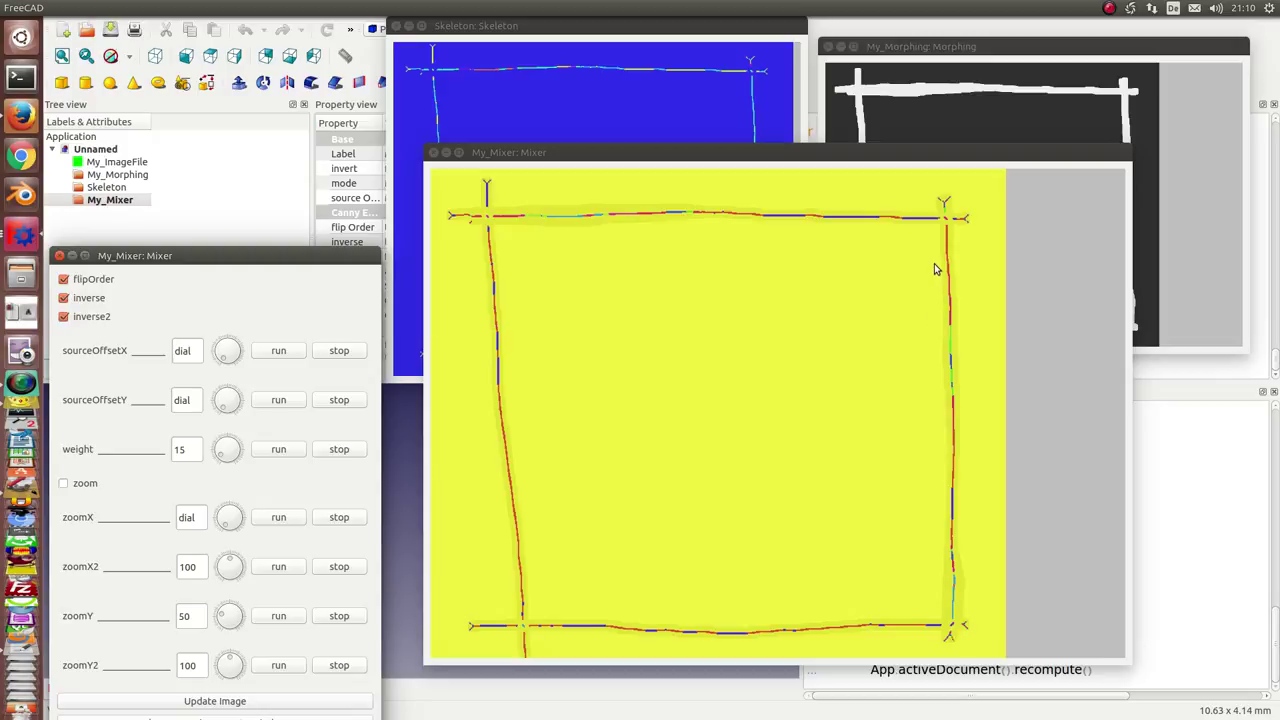
Reposition the Mixer preview so all four previews sit side by side
left_click_drag(730, 158, 724, 125)
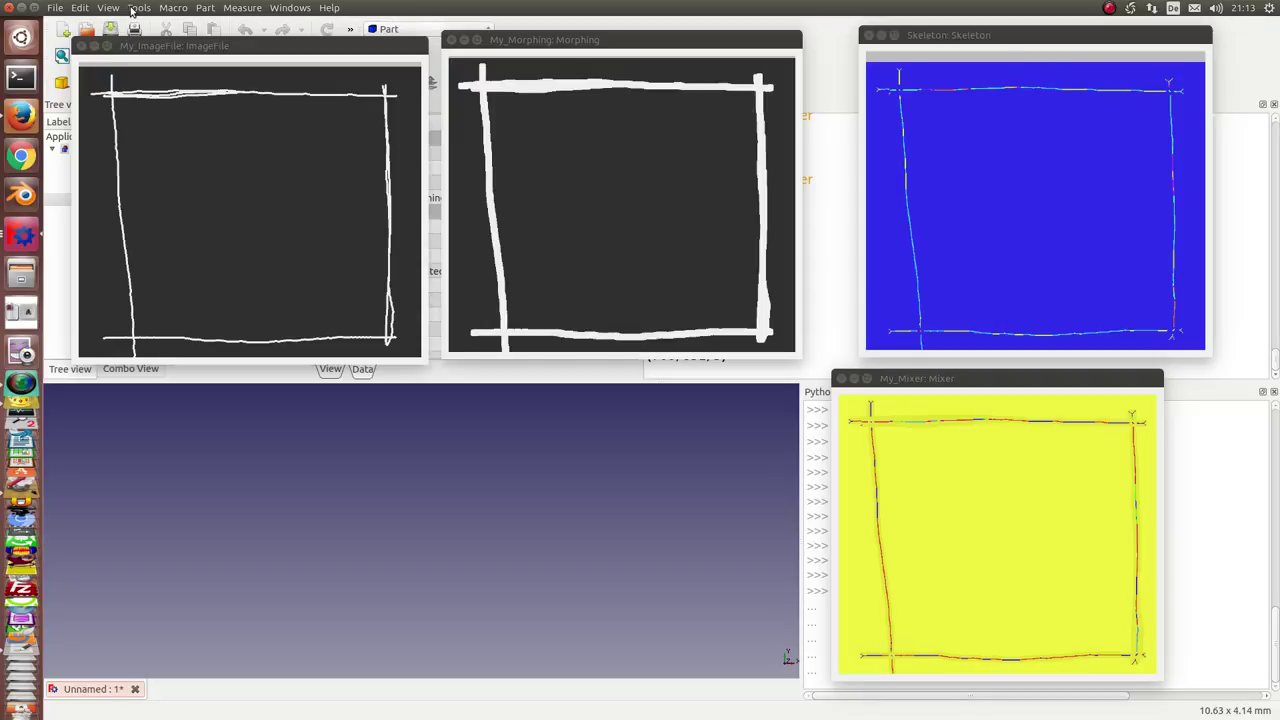
Display the dependency graph linking My_Mixer, Skeleton, My_Morphing and My_ImageFile via Tools > Dependency graph
left_click(144, 8)
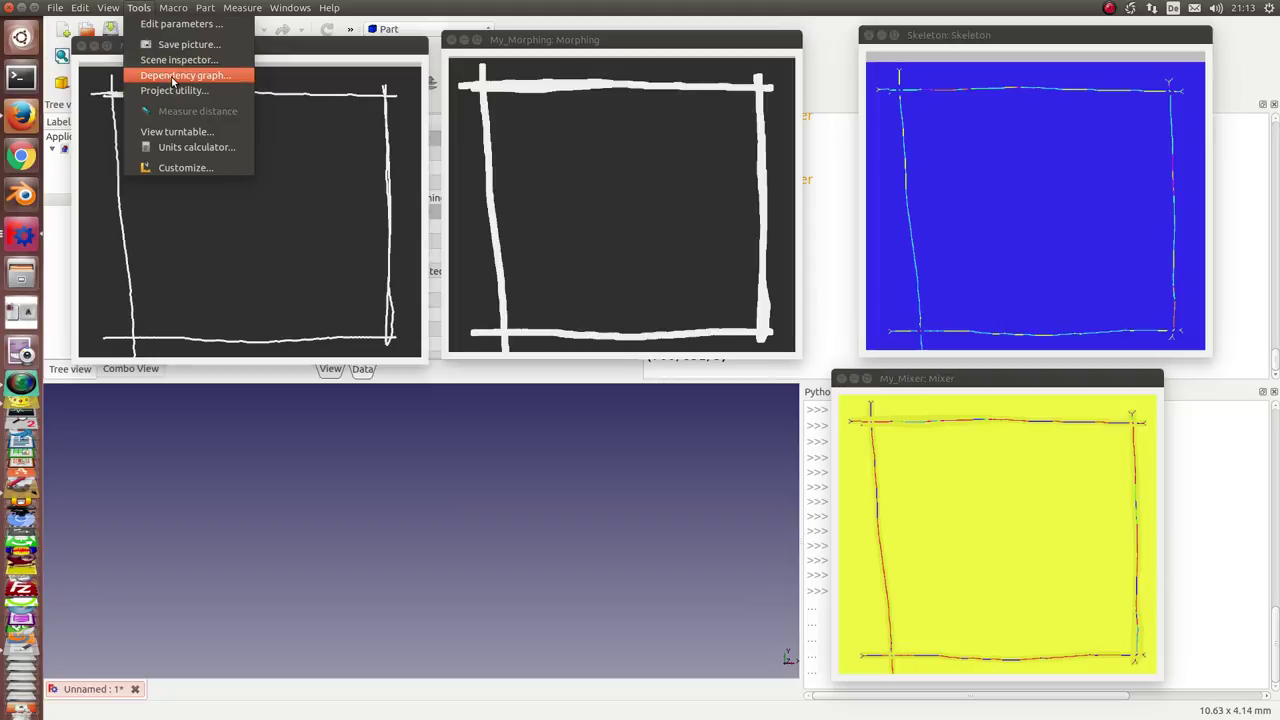
left_click(175, 75)
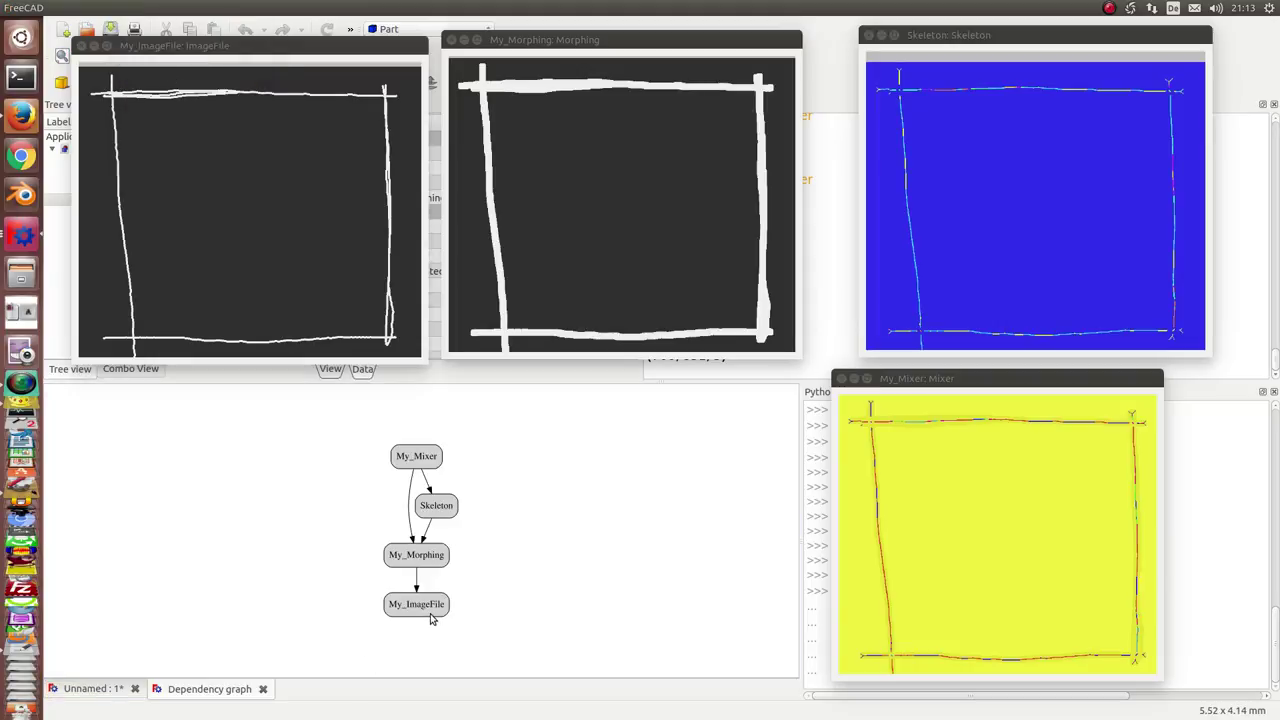